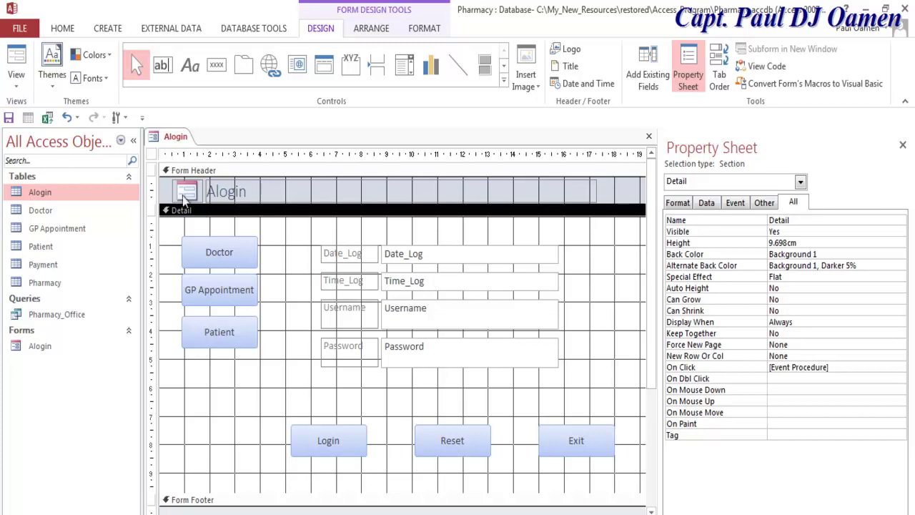
Run Alogin in Form View, try logging in with a username and password, and debug error 2185.
right_click(151, 155)
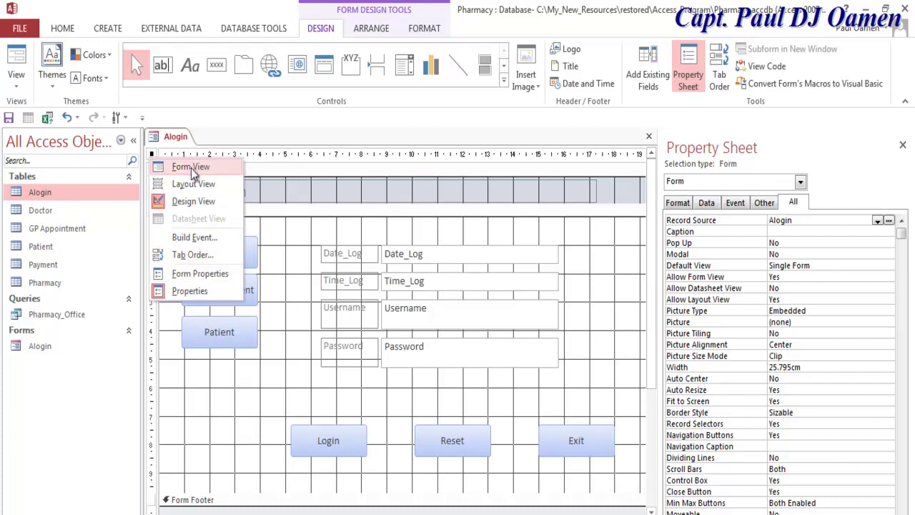
click(191, 167)
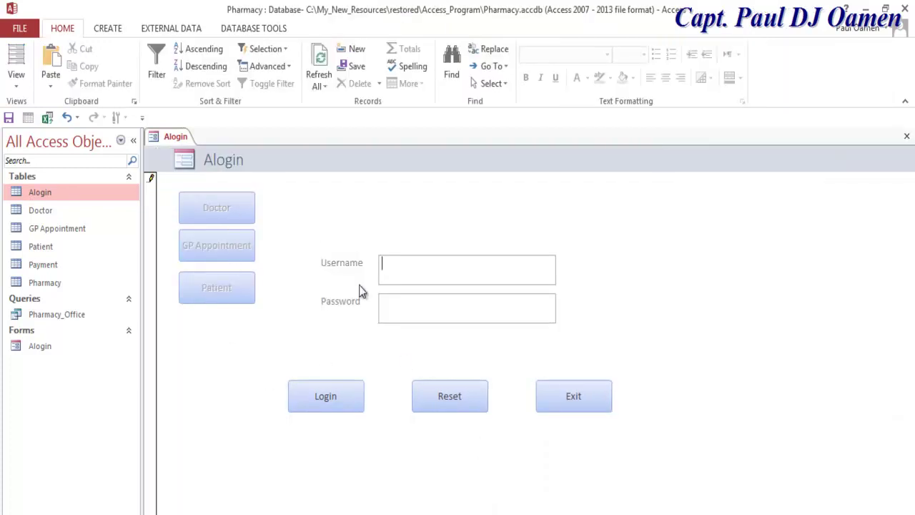
text(paul)
click(422, 303)
click(327, 396)
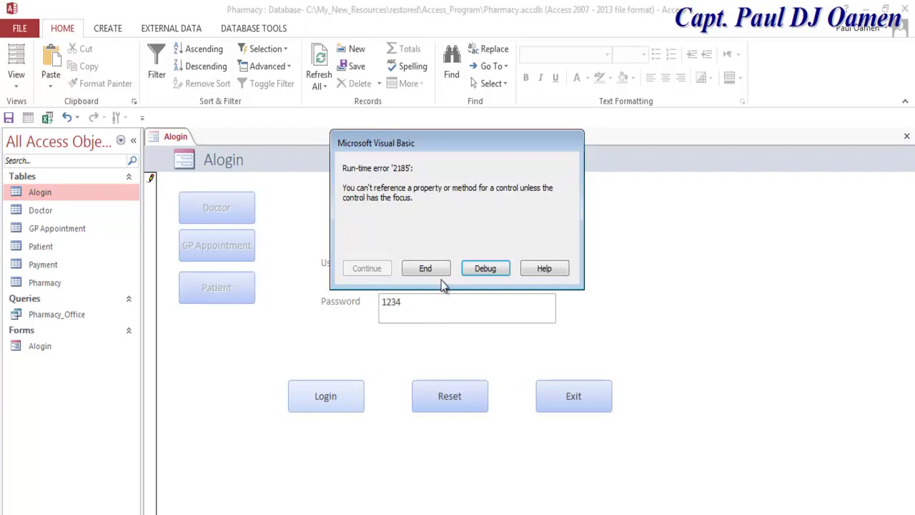
click(481, 268)
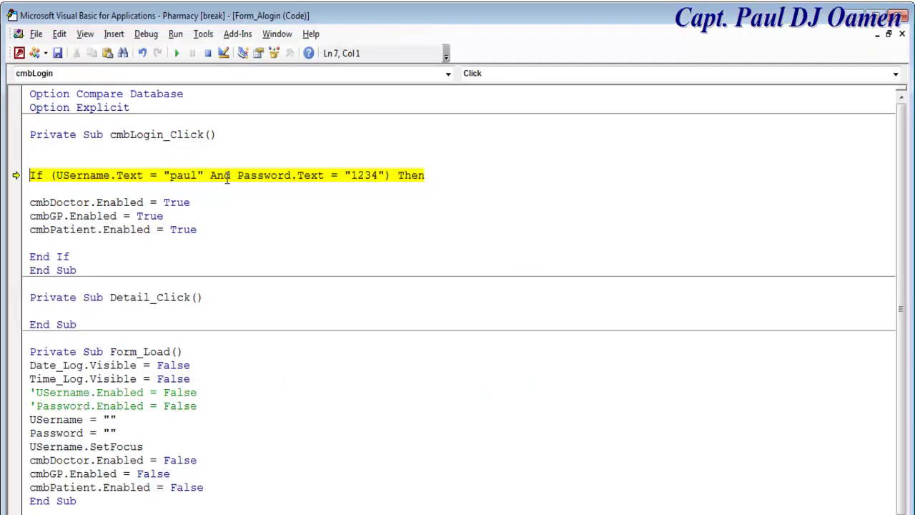
Inspect the failing If condition and reset the paused code execution.
click(356, 175)
key(Home)
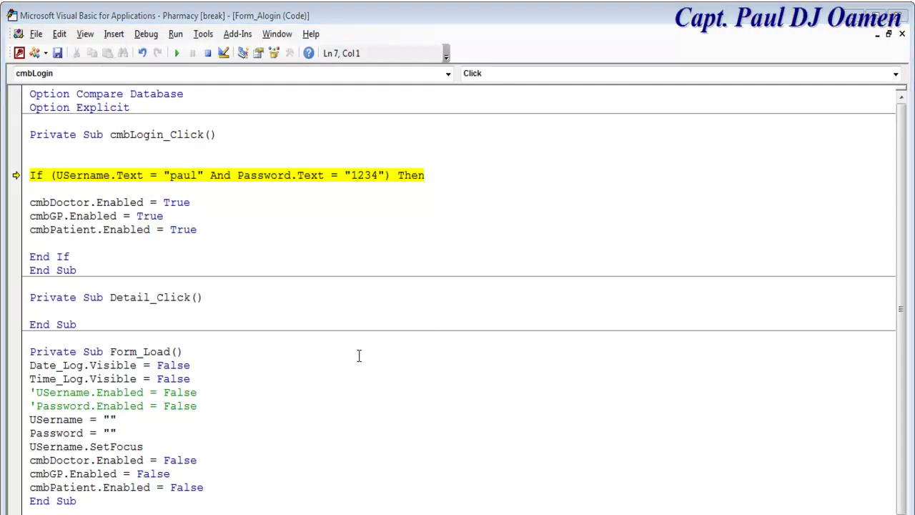
click(239, 259)
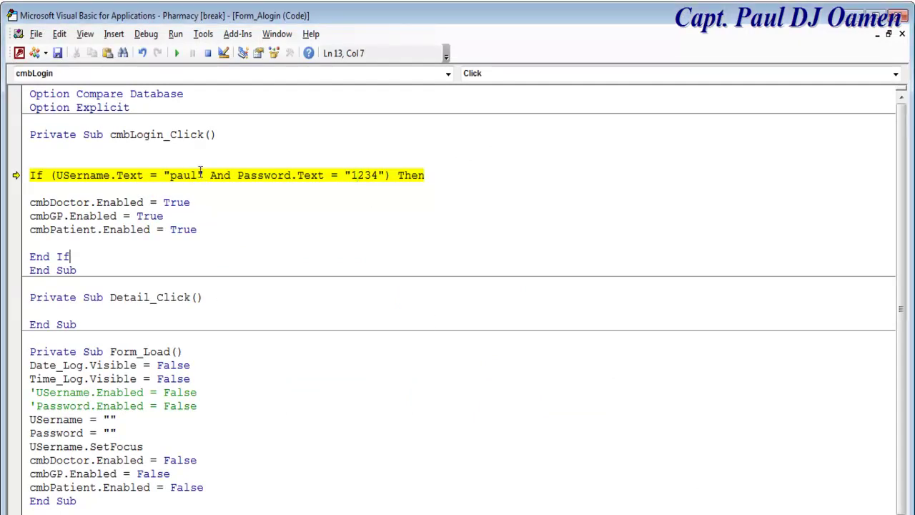
click(207, 53)
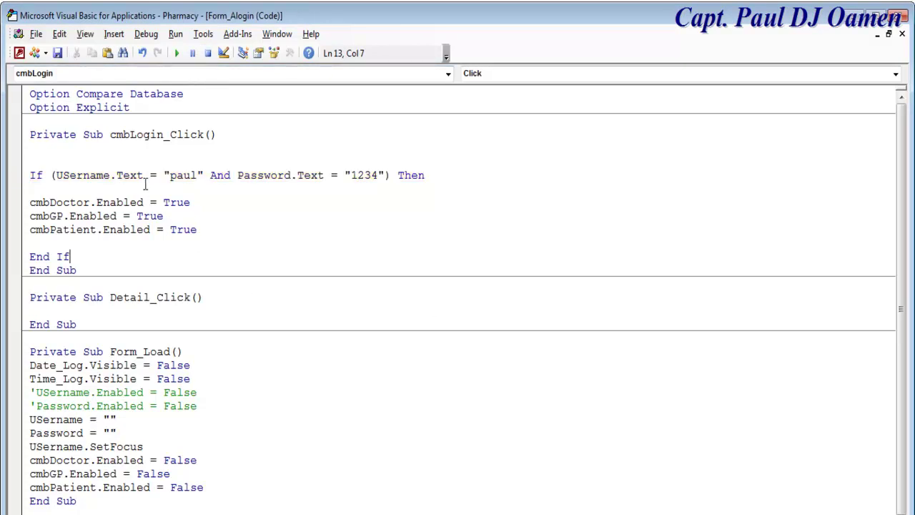
Delete .Text after USername and Password in the If condition and close the VBA editor.
drag(146, 175, 111, 176)
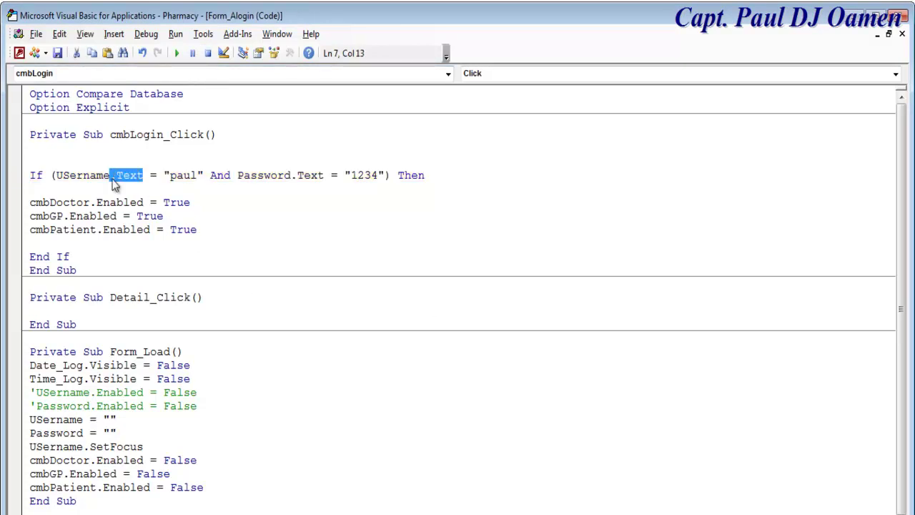
key(BackSpace)
drag(291, 176, 257, 182)
key(BackSpace)
click(312, 276)
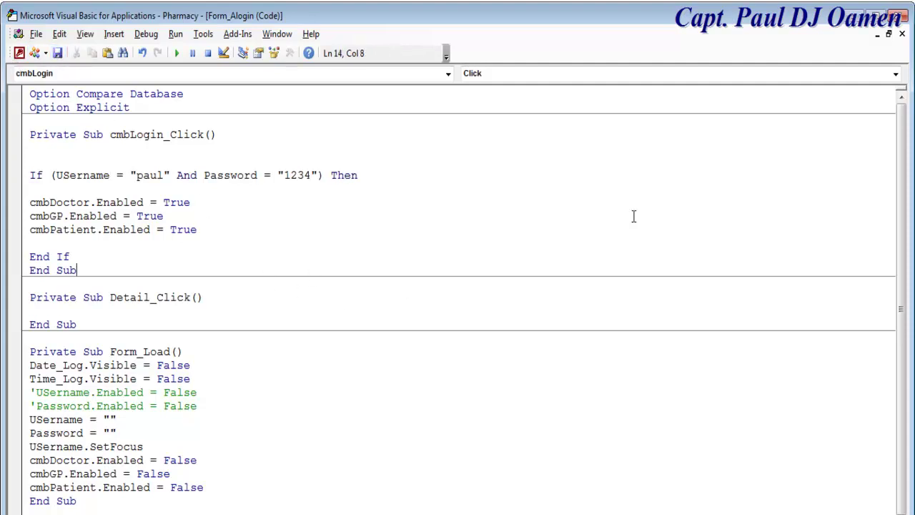
click(900, 15)
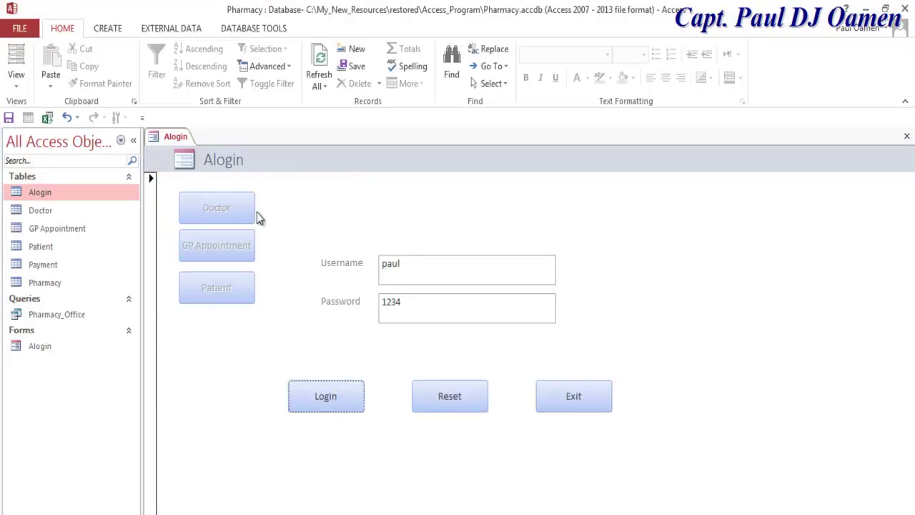
Reload Alogin through Design View into Form View and log in with the username and password.
right_click(159, 139)
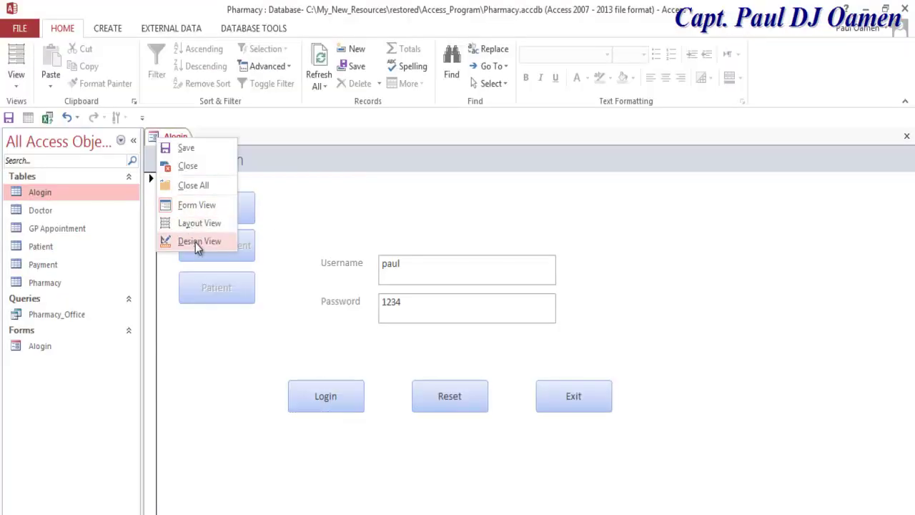
click(195, 243)
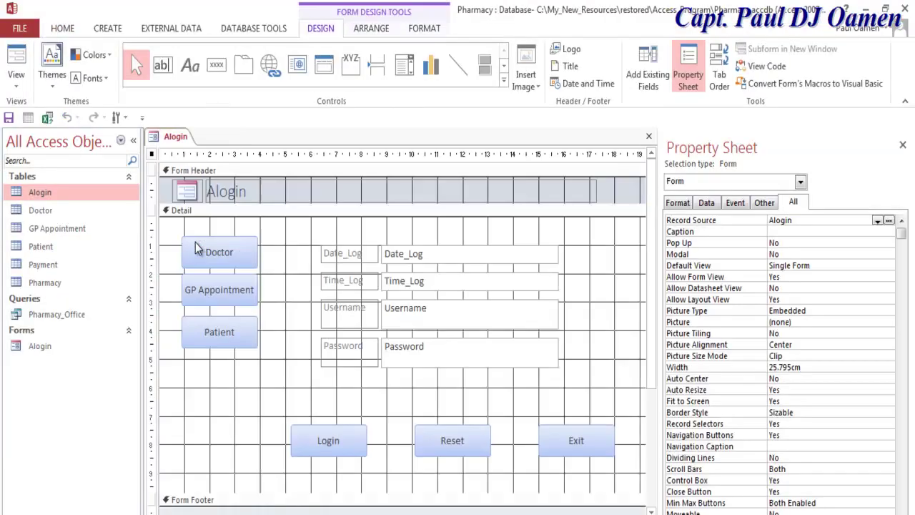
right_click(157, 139)
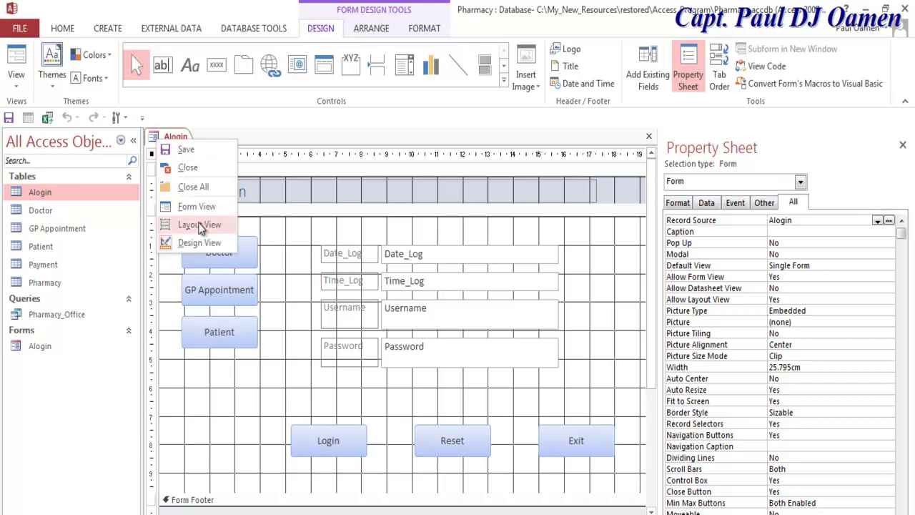
click(196, 205)
text(paul)
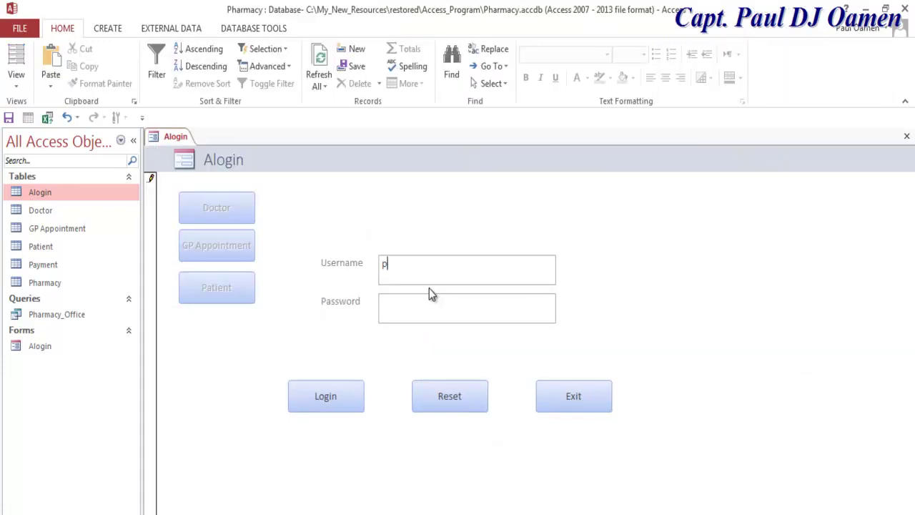
click(432, 302)
click(346, 407)
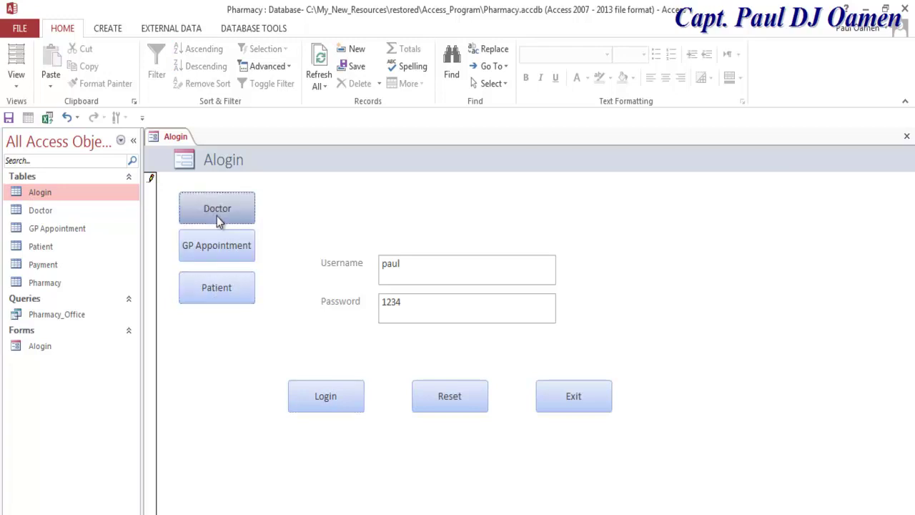
Try the enabled Patient and Doctor buttons, then select the Doctor, GP Appointment and Patient tables.
click(230, 286)
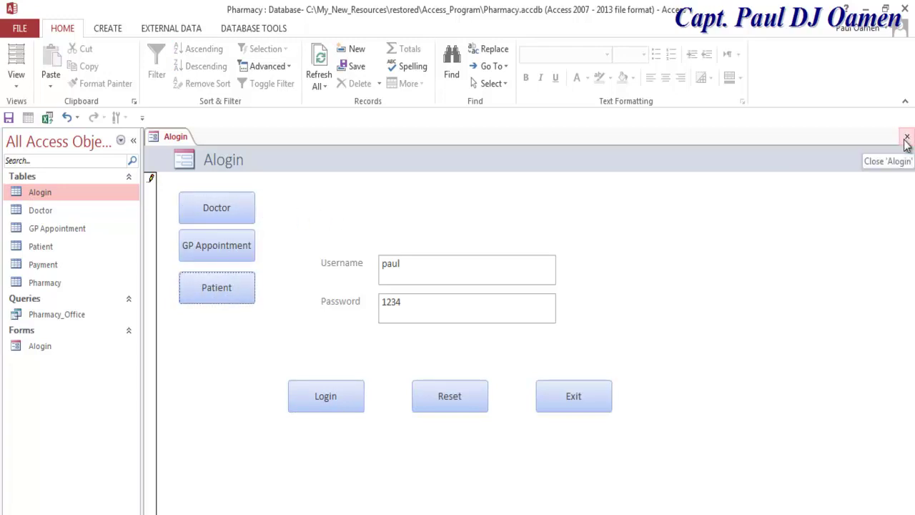
click(226, 210)
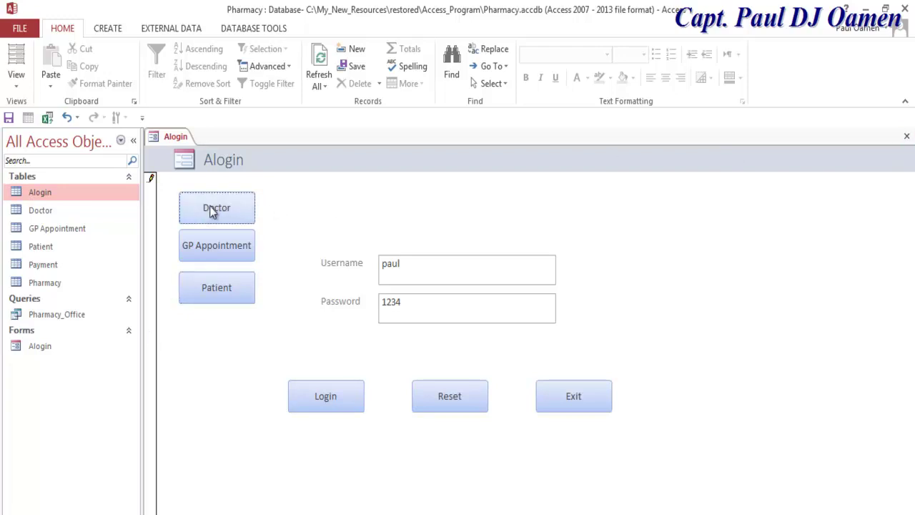
click(44, 212)
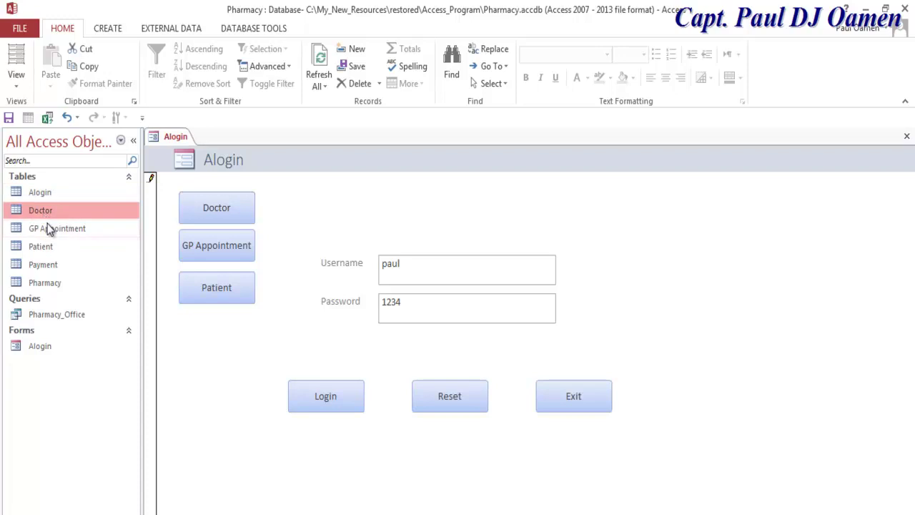
click(51, 230)
click(44, 247)
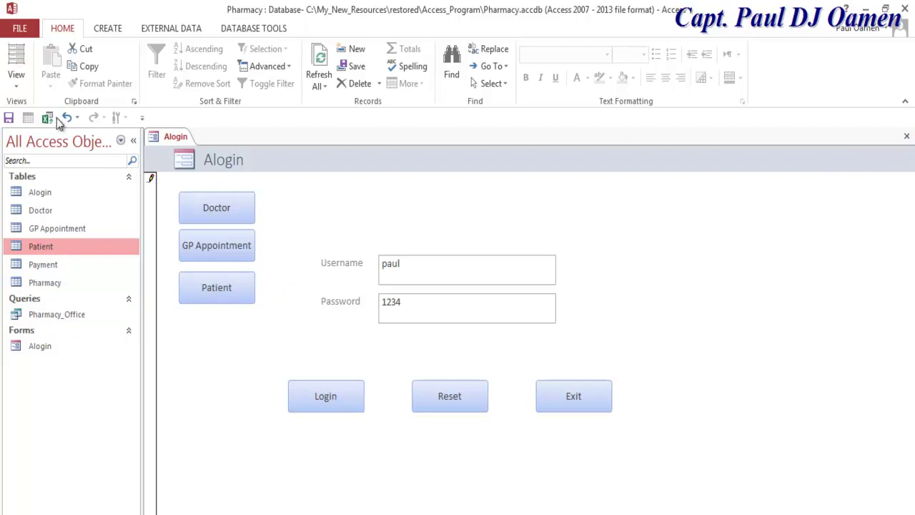
Switch Alogin back to Design View and select the Doctor table in the navigation pane.
right_click(152, 140)
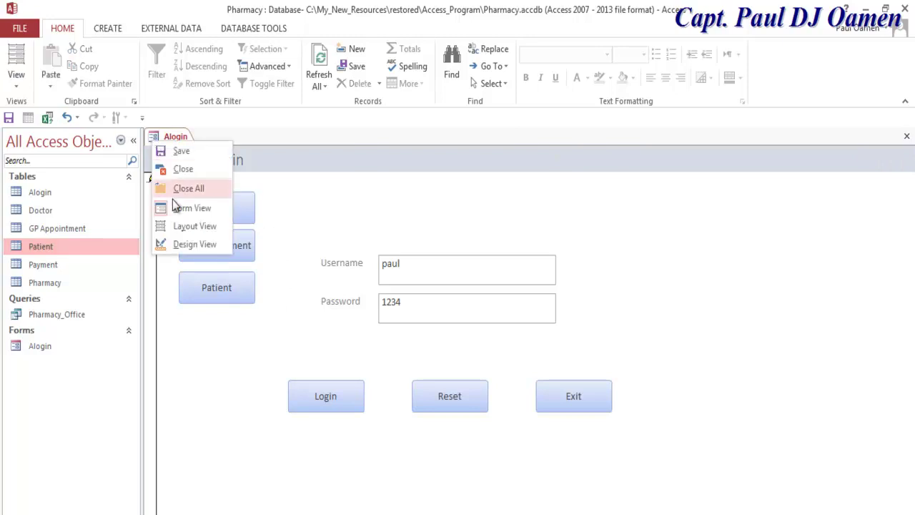
click(199, 247)
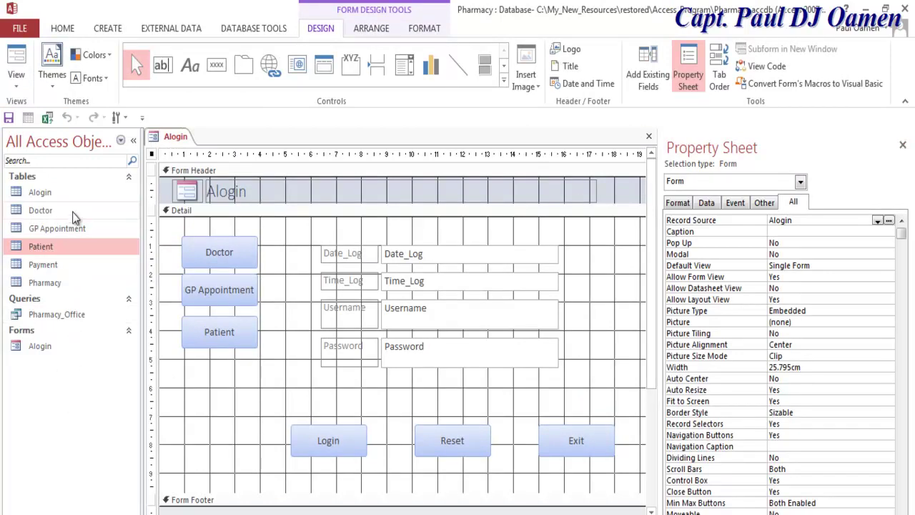
click(36, 216)
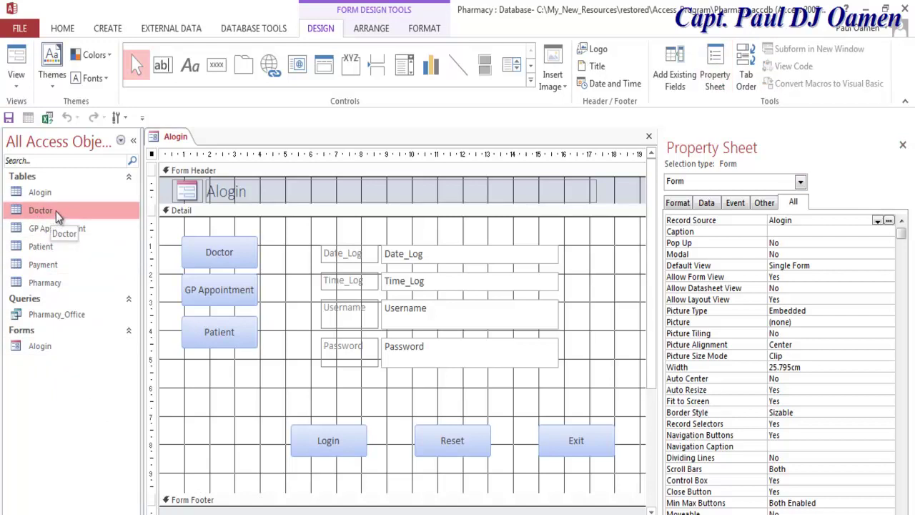
click(107, 28)
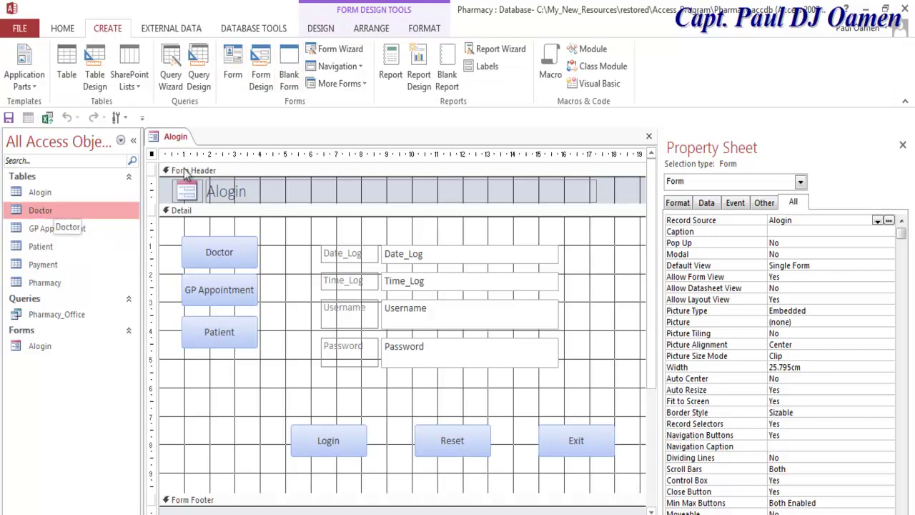
Create quick forms from the Doctor, GP Appointment and Patient tables.
click(236, 57)
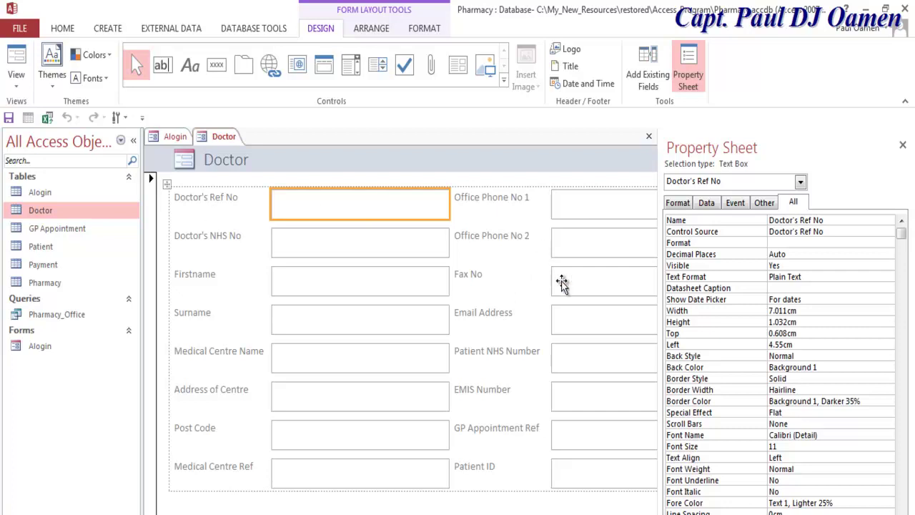
click(69, 233)
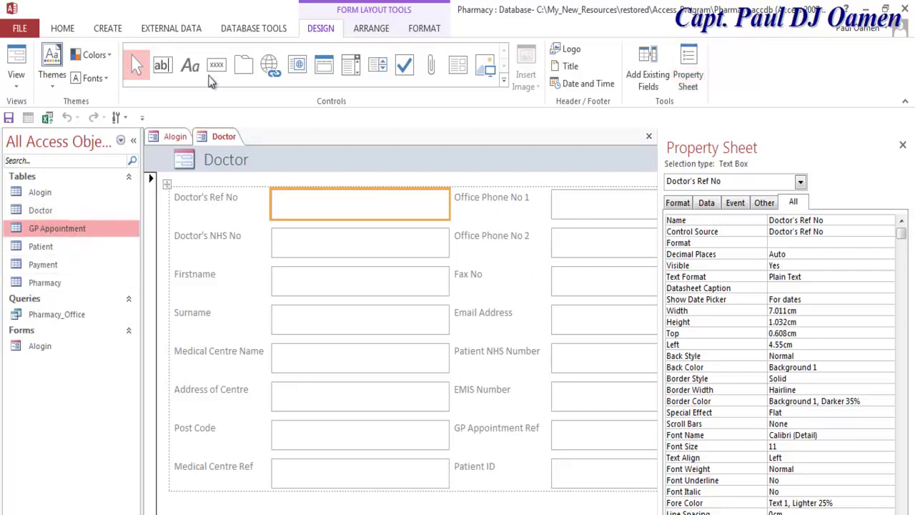
click(106, 29)
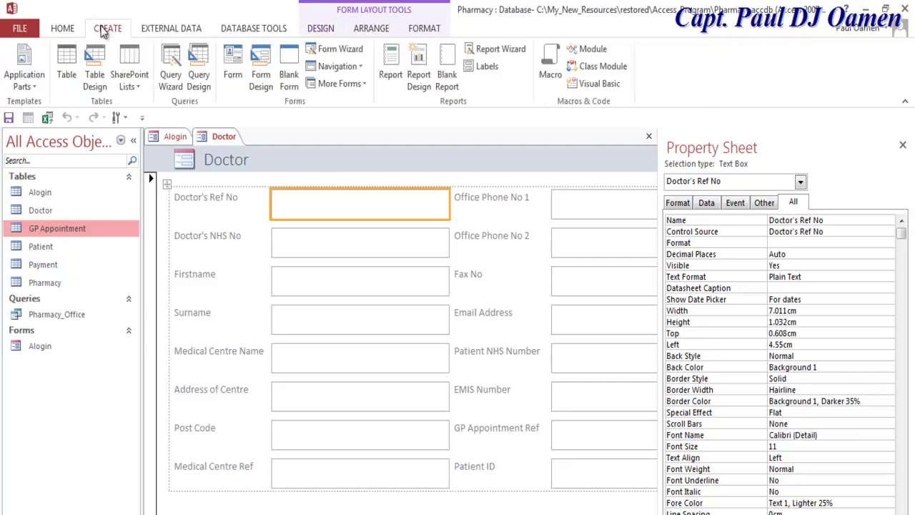
click(234, 68)
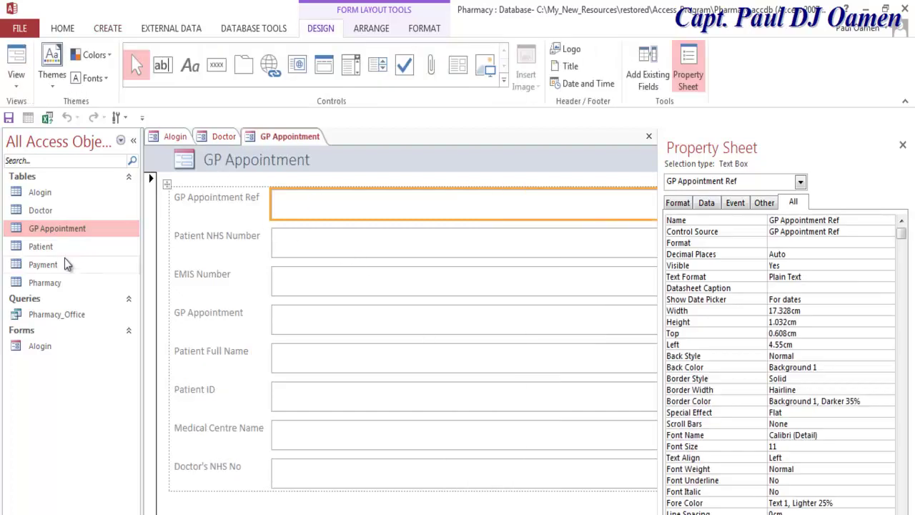
click(46, 247)
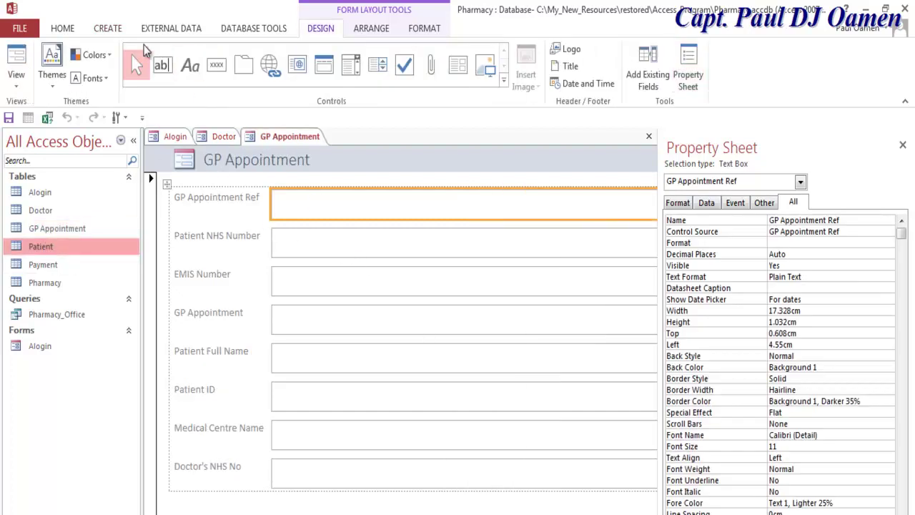
click(107, 30)
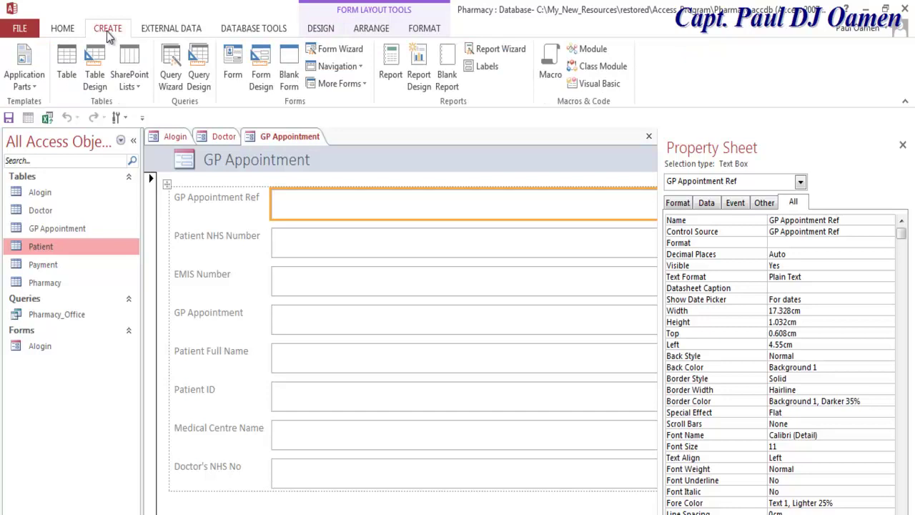
click(232, 68)
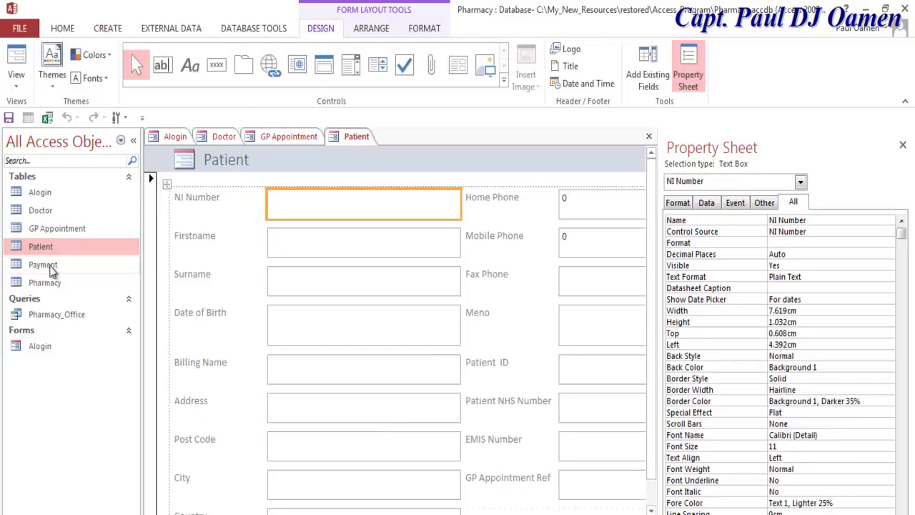
Create quick forms from the Payment and Pharmacy tables, then return to the Alogin design.
click(50, 263)
click(107, 29)
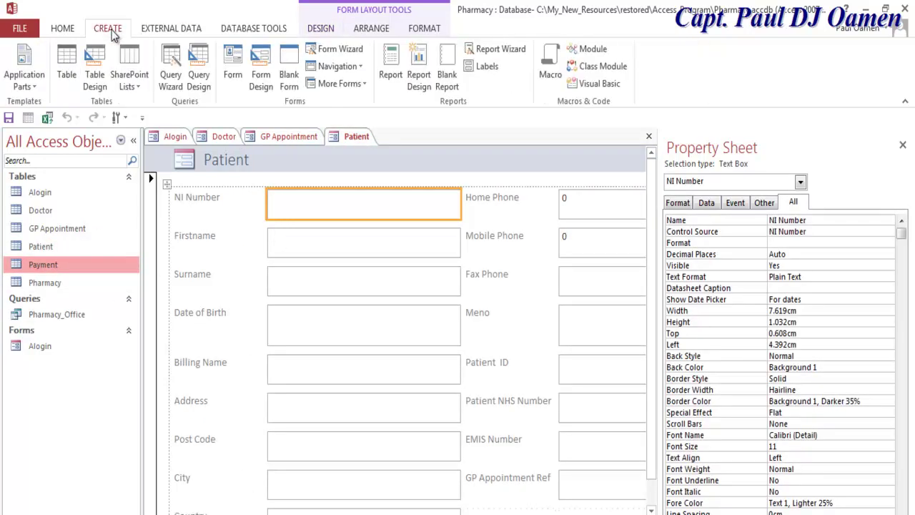
click(236, 64)
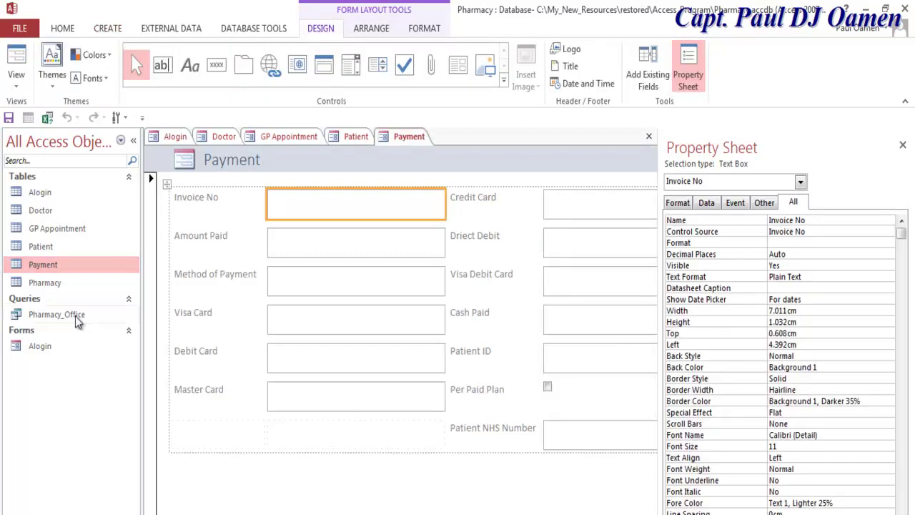
click(45, 283)
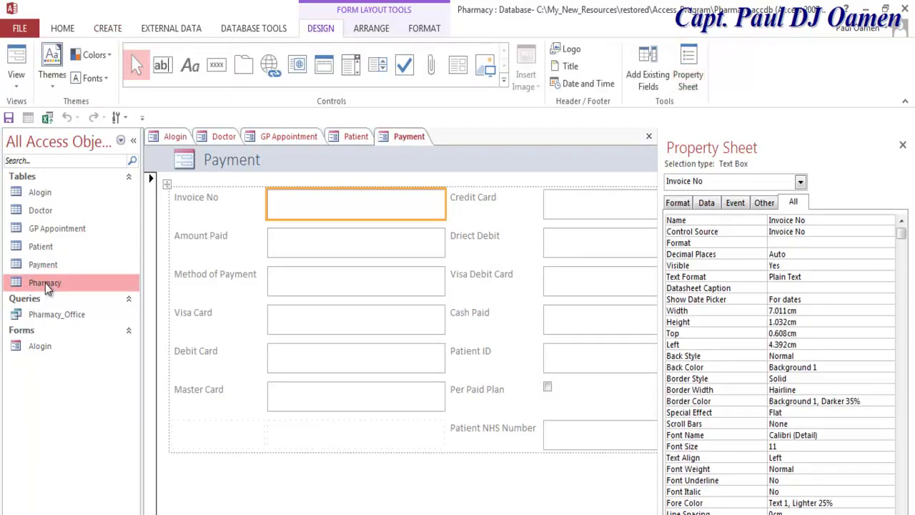
click(108, 30)
click(234, 68)
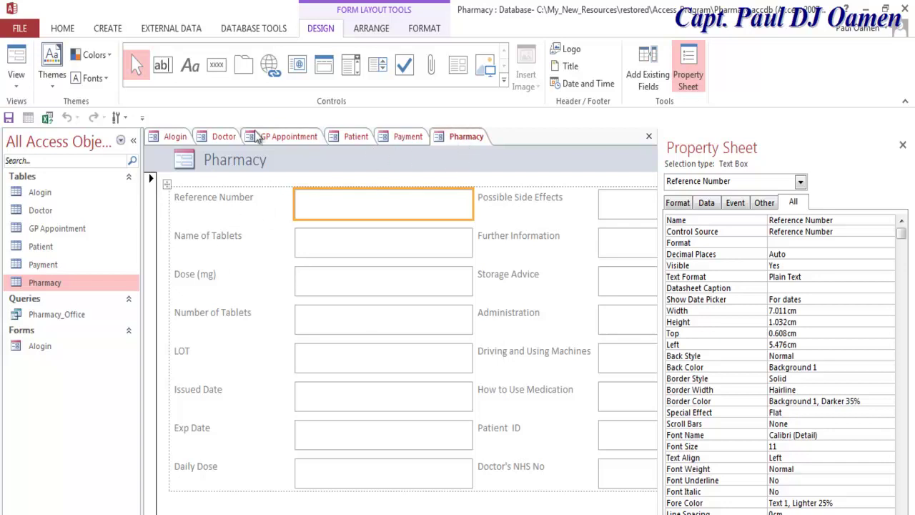
click(175, 137)
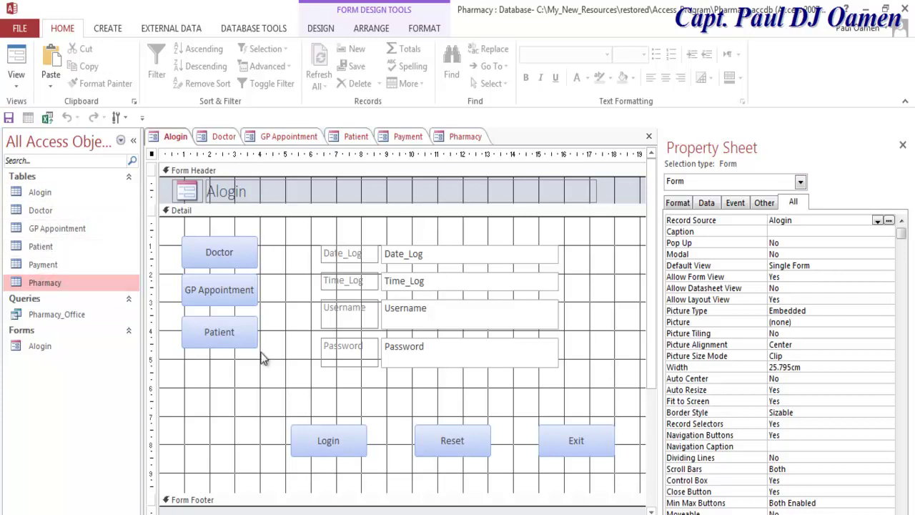
Copy the GP Appointment and Patient buttons and place the pasted copies below the originals.
drag(278, 287, 194, 375)
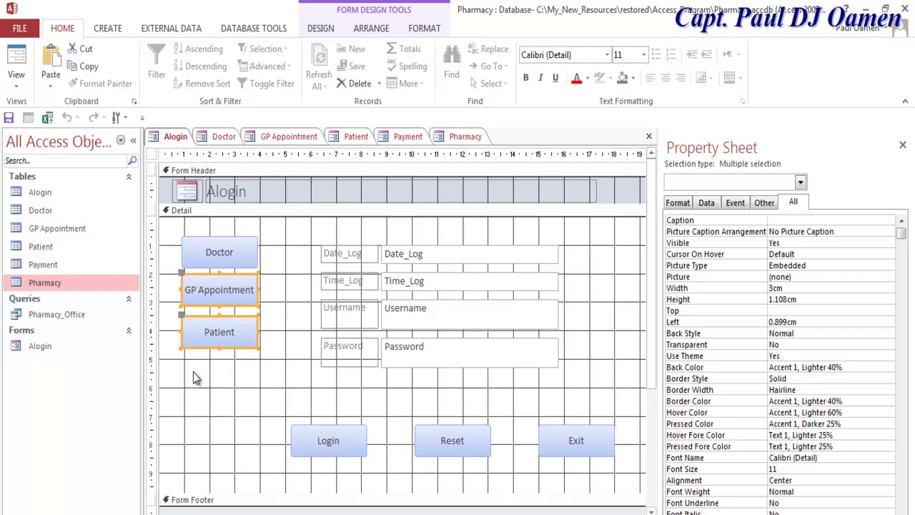
click(222, 397)
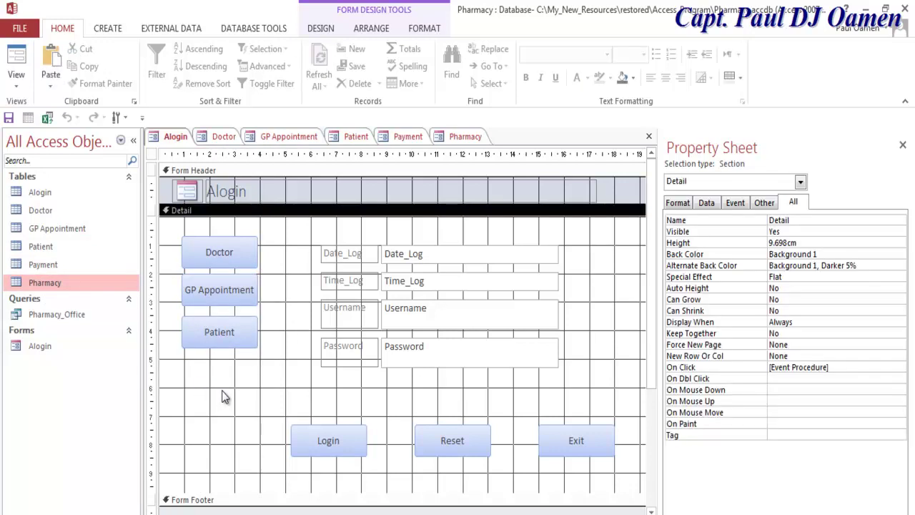
key(ctrl+v)
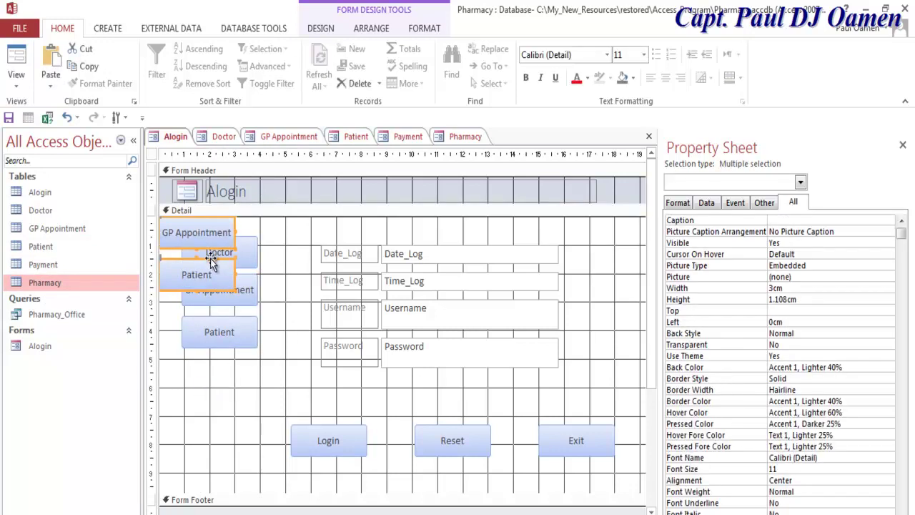
drag(210, 261, 235, 403)
click(288, 383)
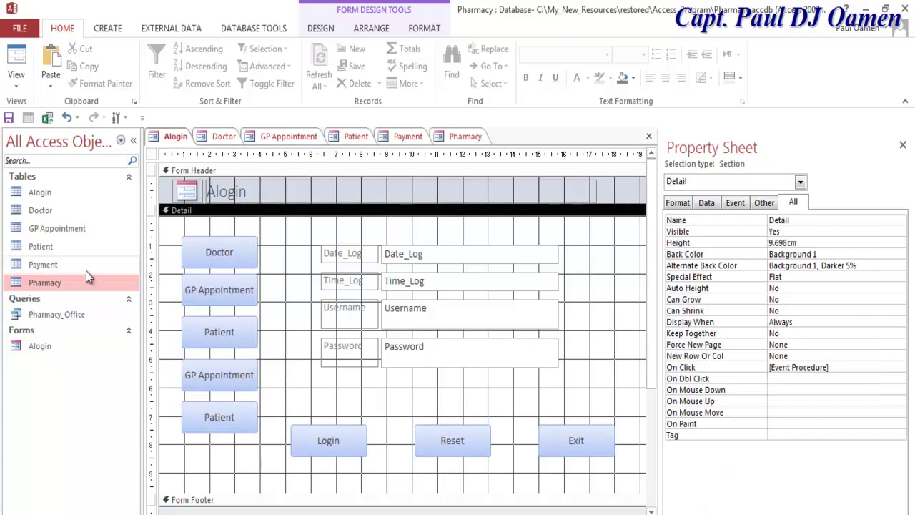
Select the lower GP Appointment copy and its Caption value in the Property Sheet.
click(222, 378)
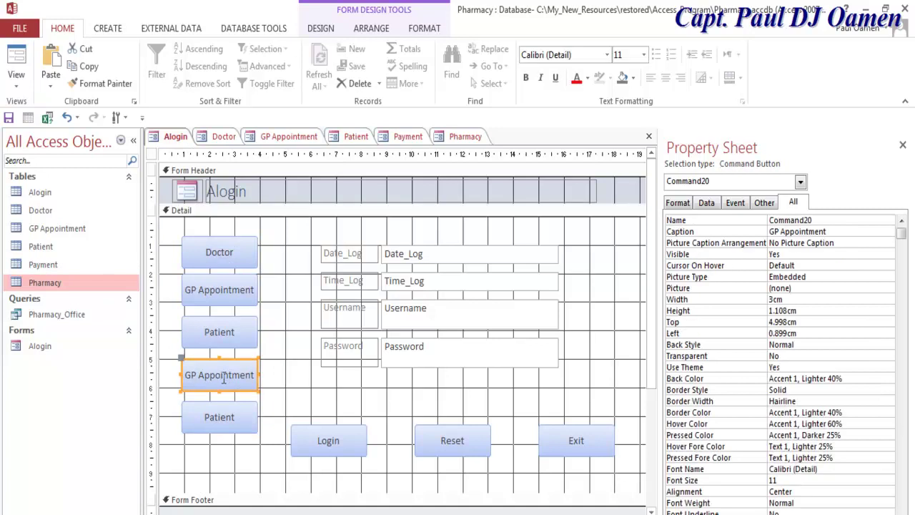
click(839, 231)
click(831, 231)
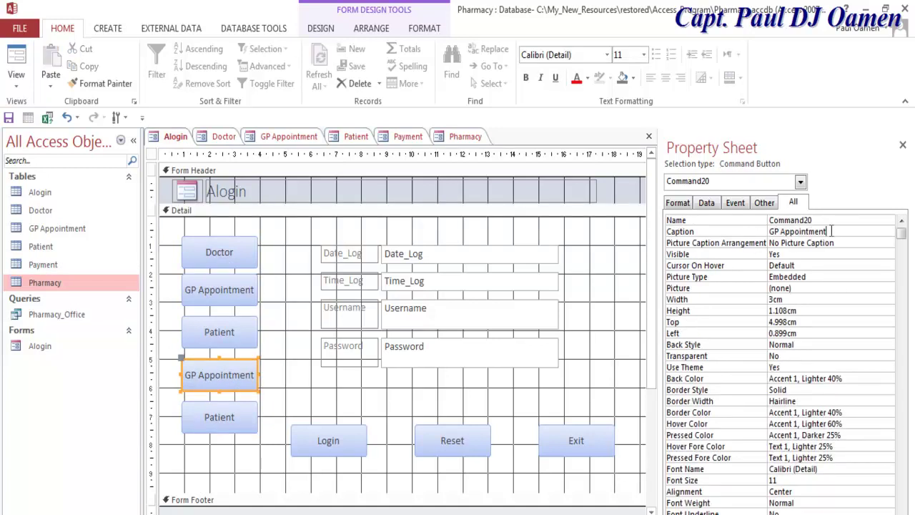
click(759, 234)
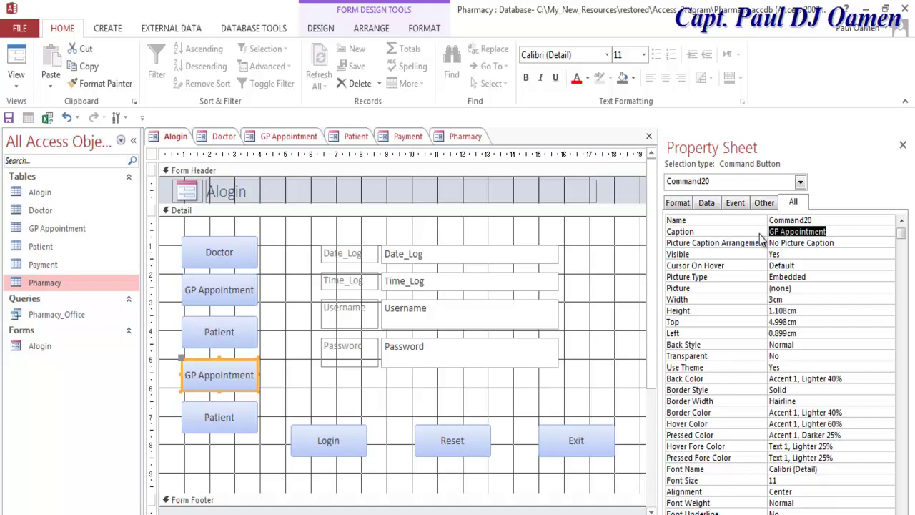
Give the first copied button the caption Payment and the name cmbPayment.
text(Payment)
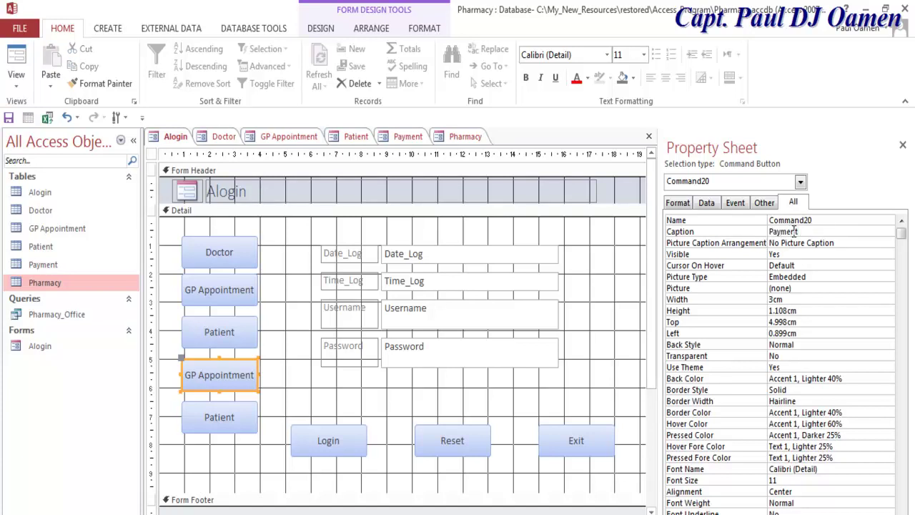
click(757, 230)
click(761, 223)
text(c)
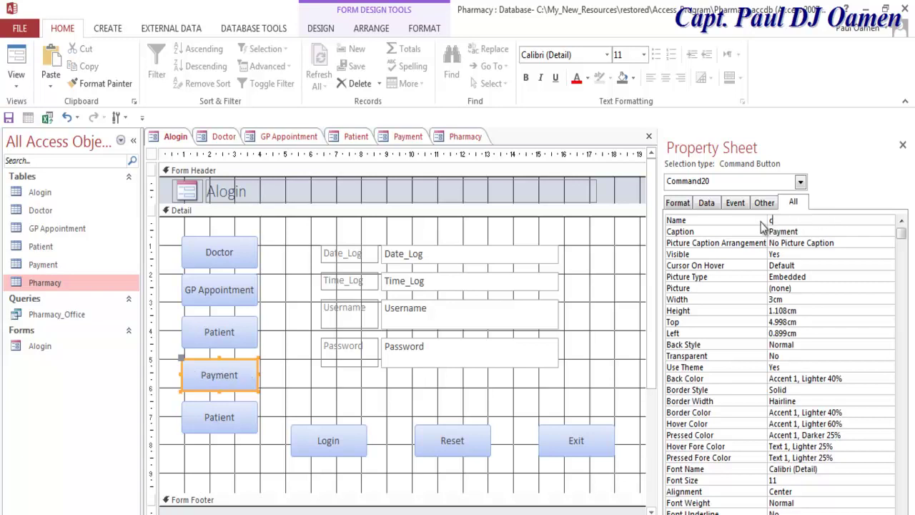
text(mbPayment)
click(226, 420)
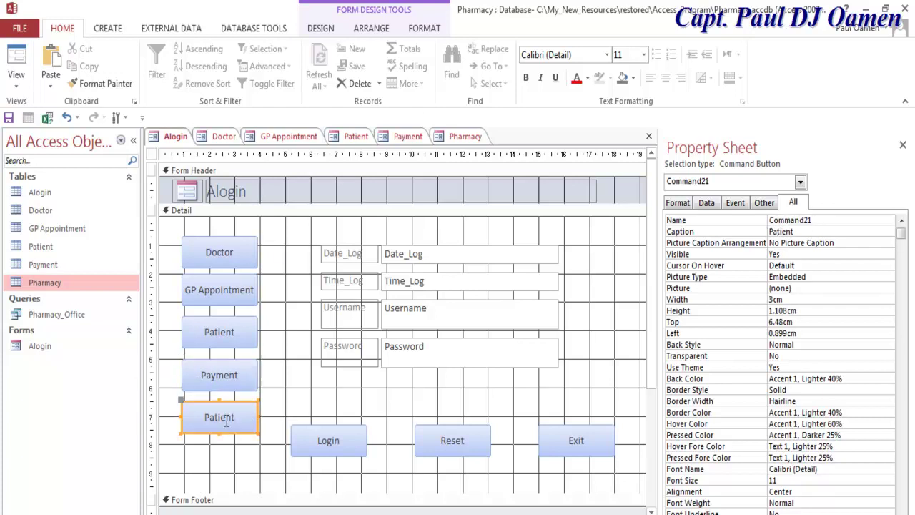
Rename the second copy to cmbPharmacy and set its caption to Pharmacy.
double_click(819, 219)
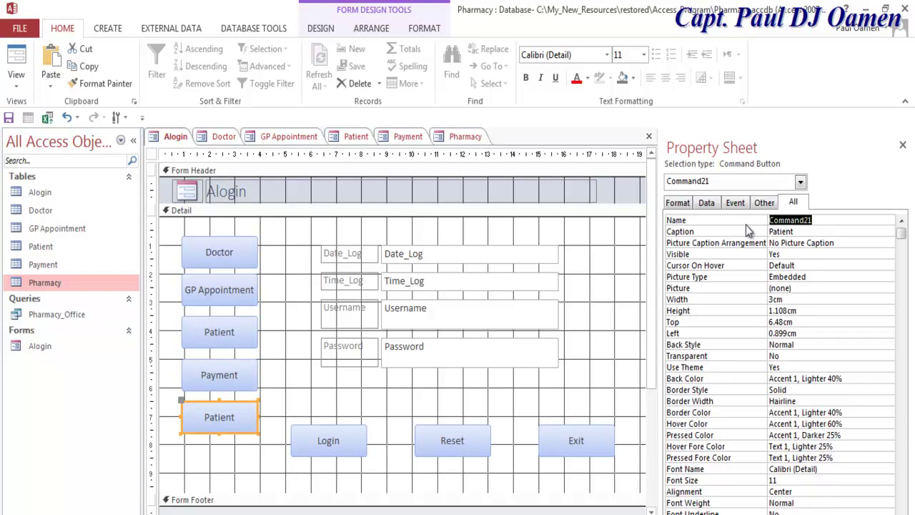
text(cmbP)
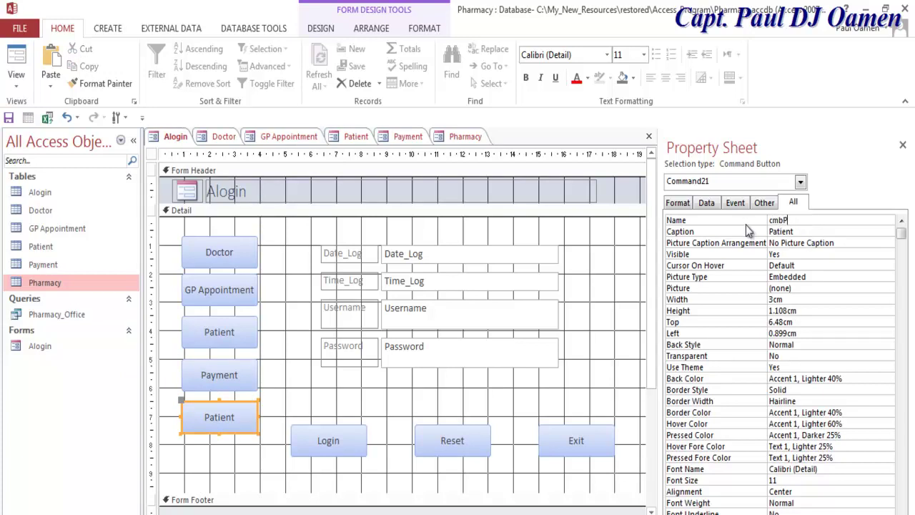
text(harmacy)
drag(822, 221, 783, 220)
key(ctrl+c)
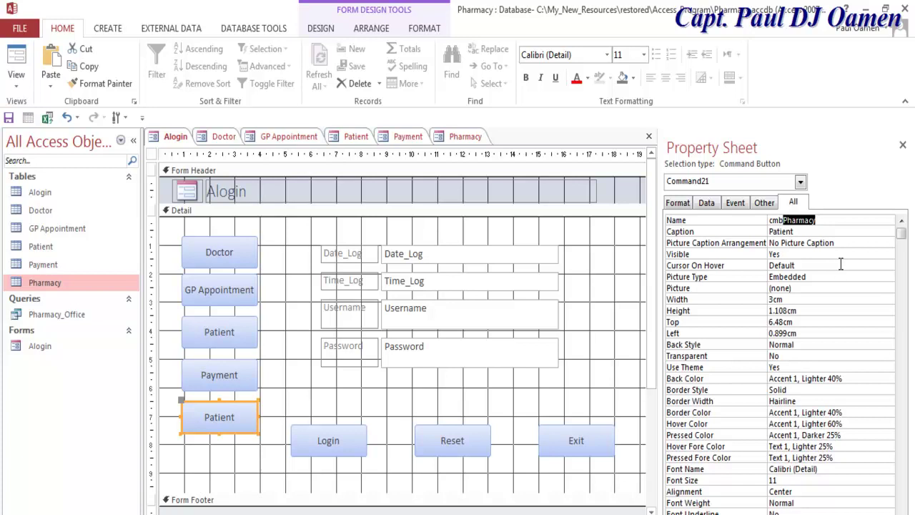
click(831, 231)
key(shift+Home)
key(ctrl+v)
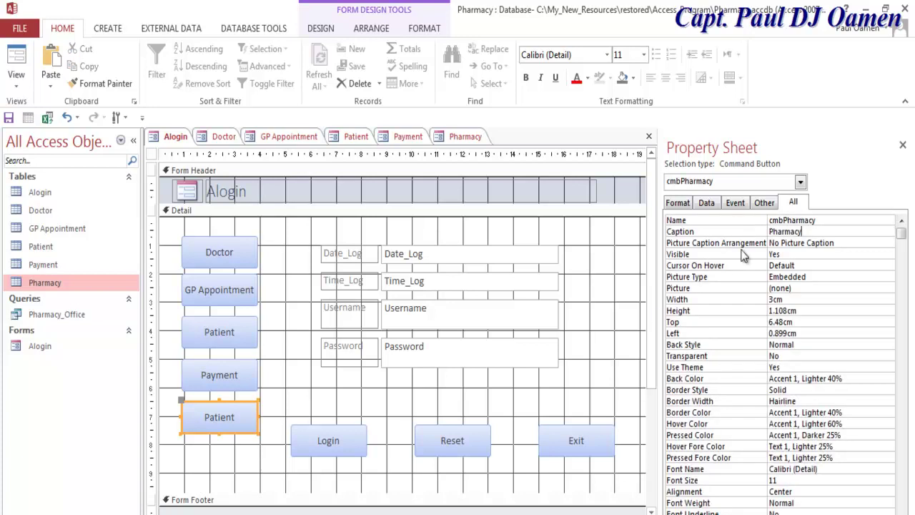
click(600, 287)
drag(604, 236, 309, 378)
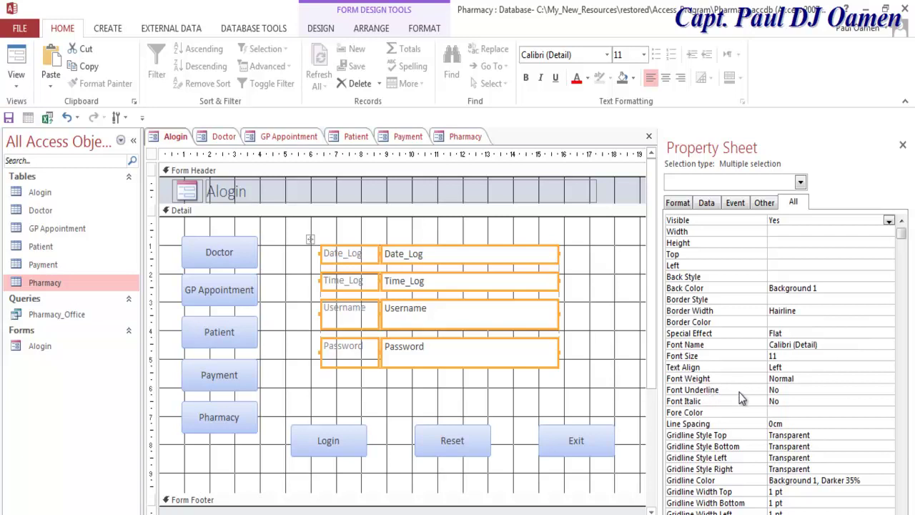
Make the selected login labels and text boxes bold.
click(836, 370)
click(889, 378)
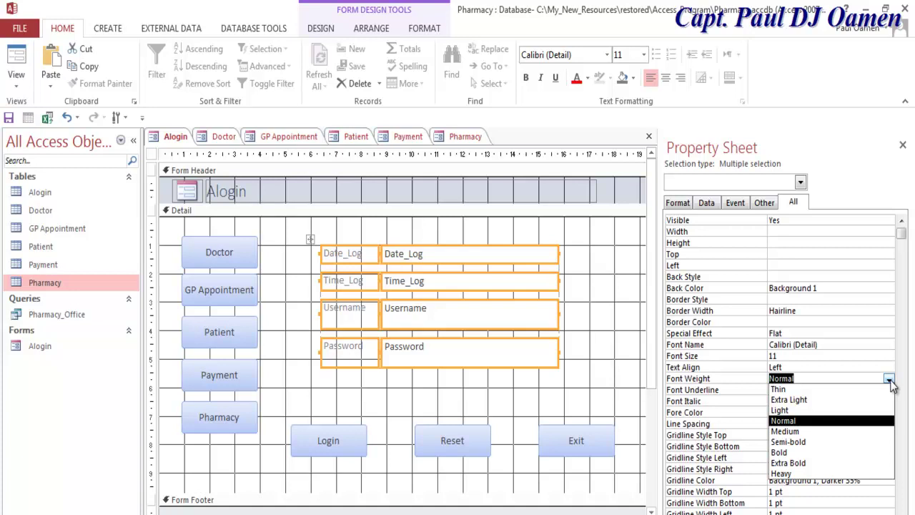
click(781, 452)
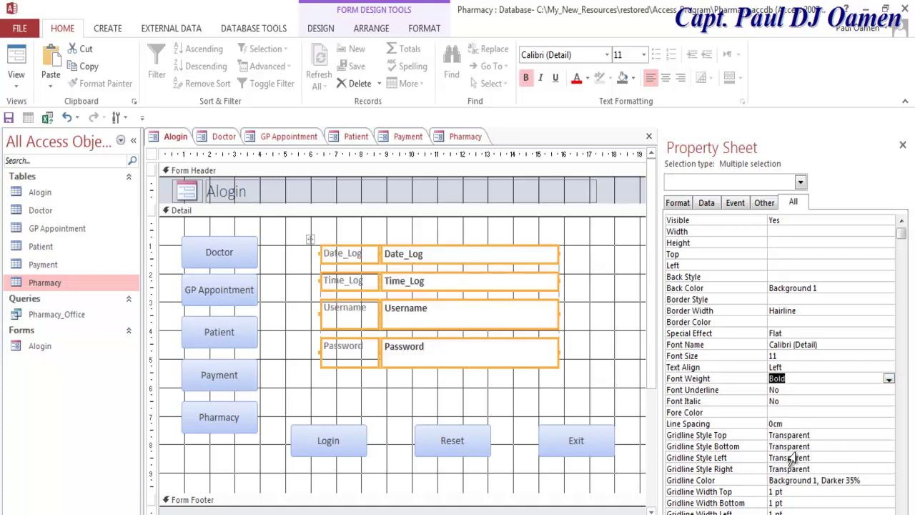
Set the five navigation buttons plus Login, Reset and Exit to font size 18.
drag(276, 245, 151, 440)
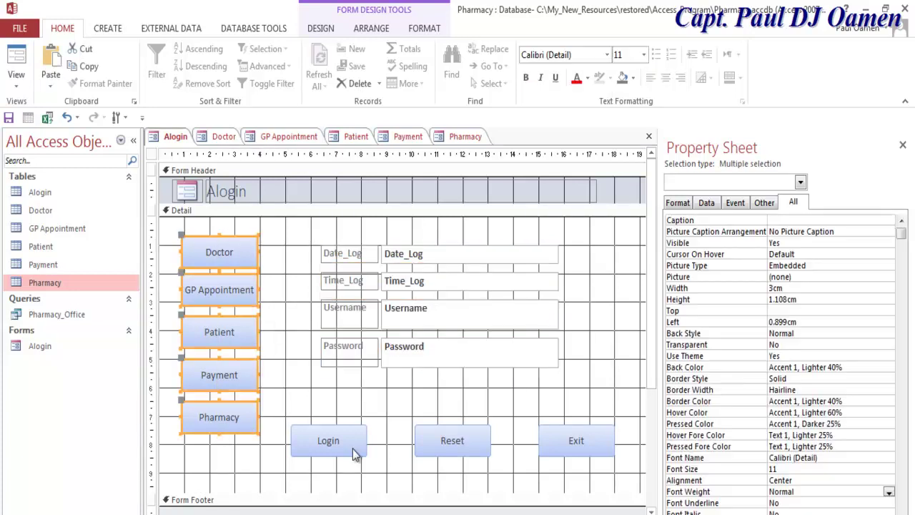
drag(328, 423, 604, 467)
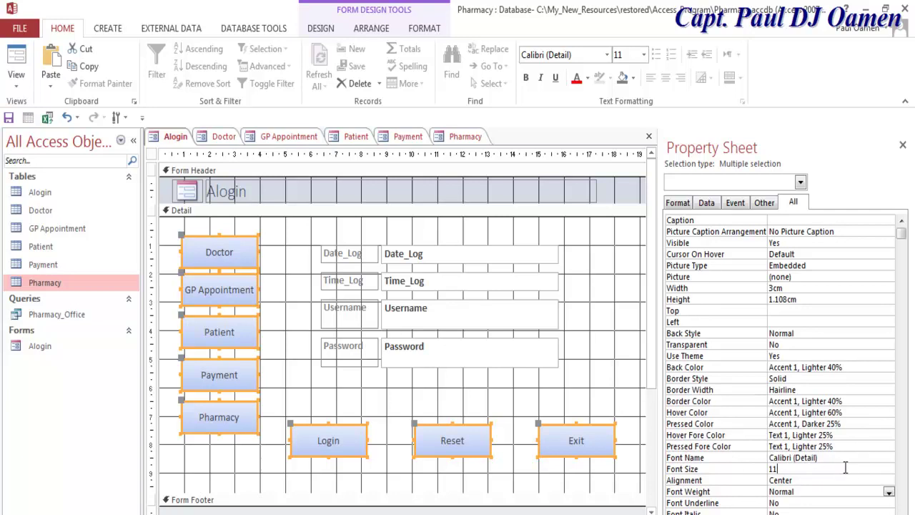
click(888, 469)
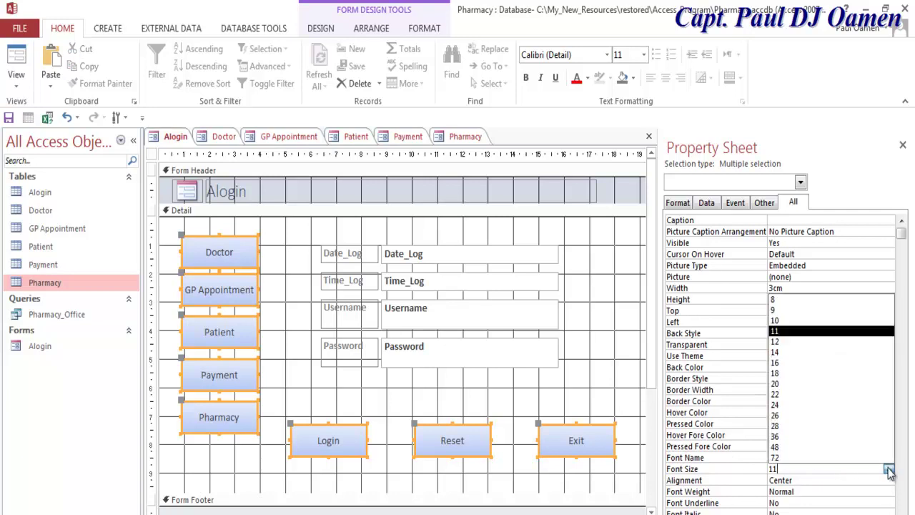
click(786, 373)
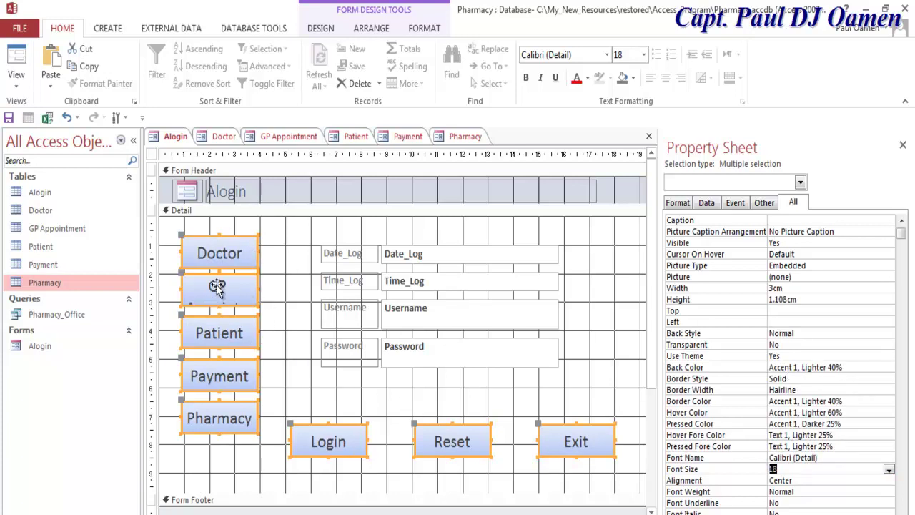
click(533, 405)
Set the Date_Log, Time_Log, Username and Password labels and boxes to font size 18.
drag(579, 229, 405, 393)
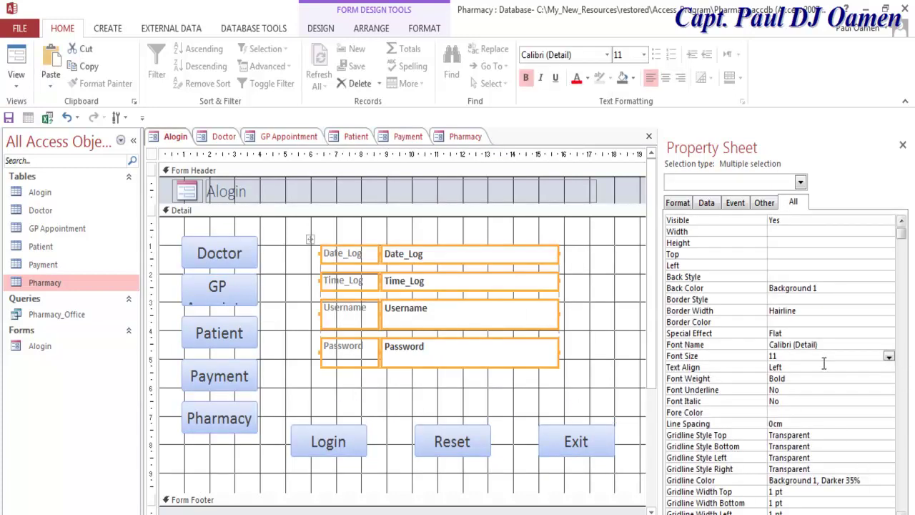
click(889, 356)
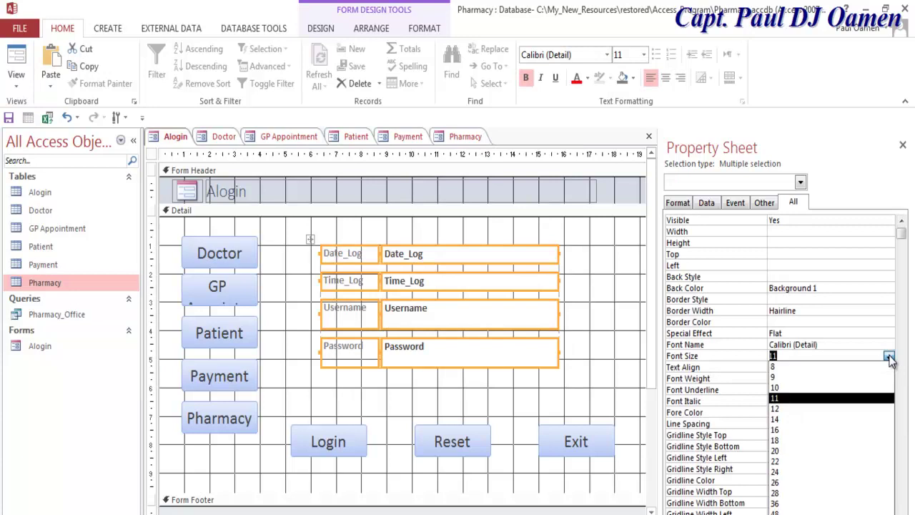
click(780, 440)
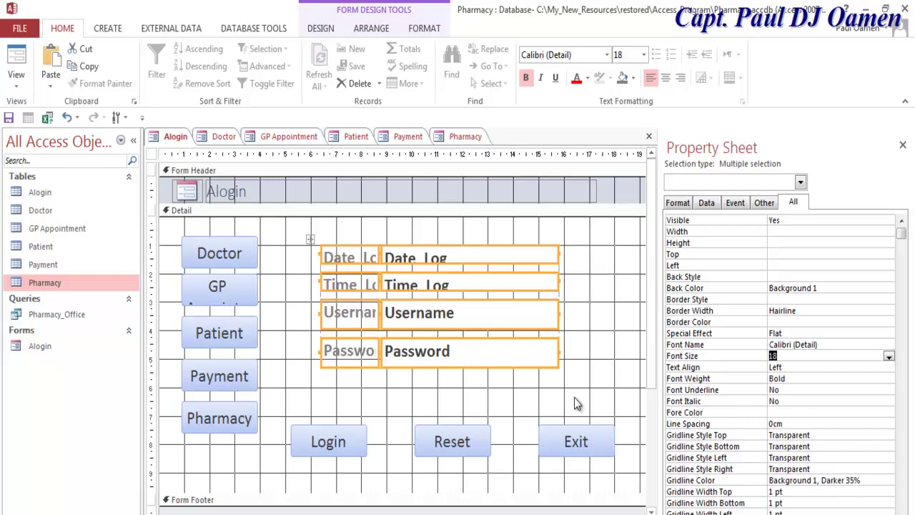
click(546, 387)
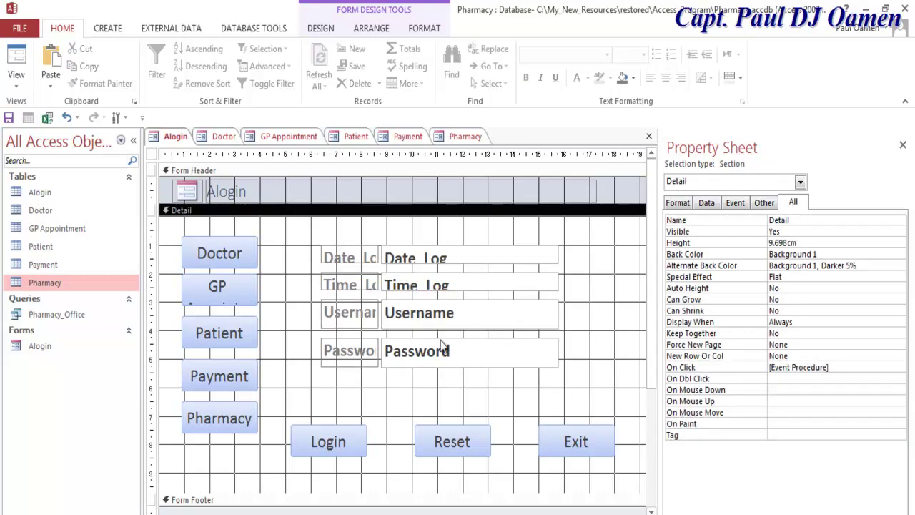
Close the Property Sheet to reveal the full form, including the Surgery to Pharmacist buttons.
click(334, 260)
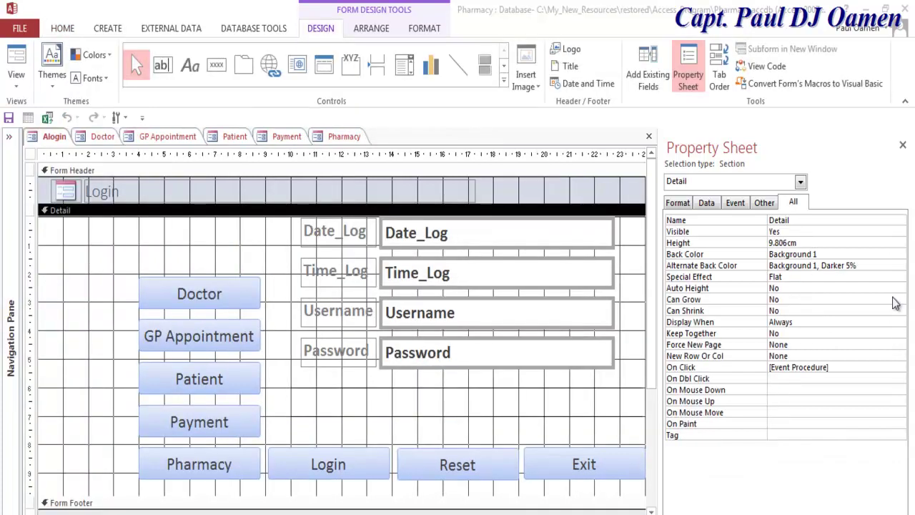
click(904, 147)
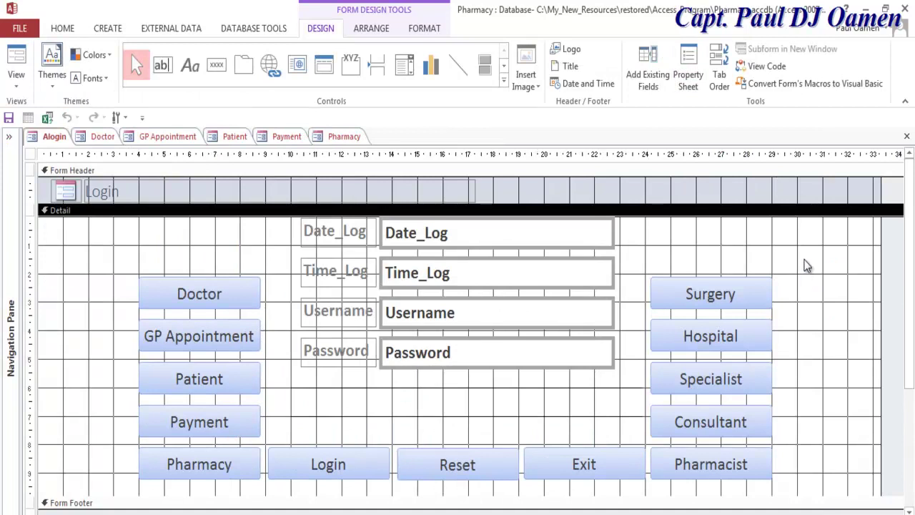
drag(796, 272, 697, 423)
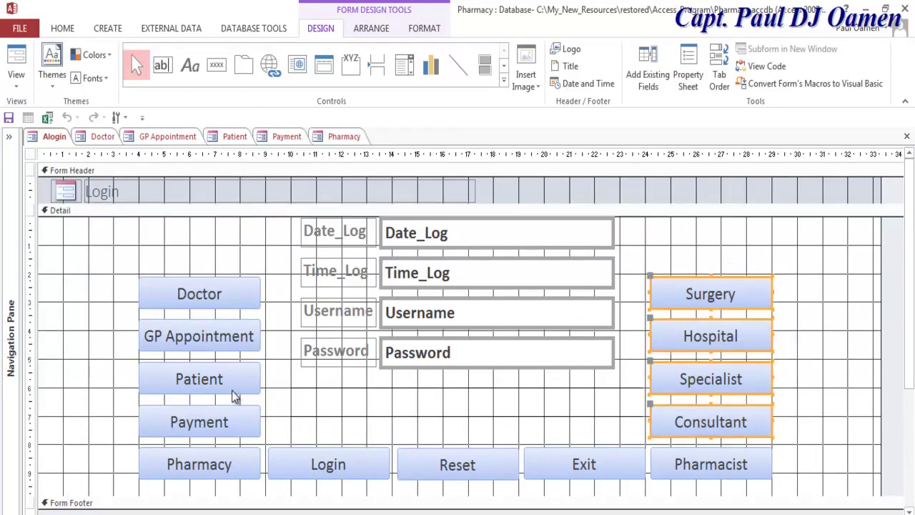
click(97, 301)
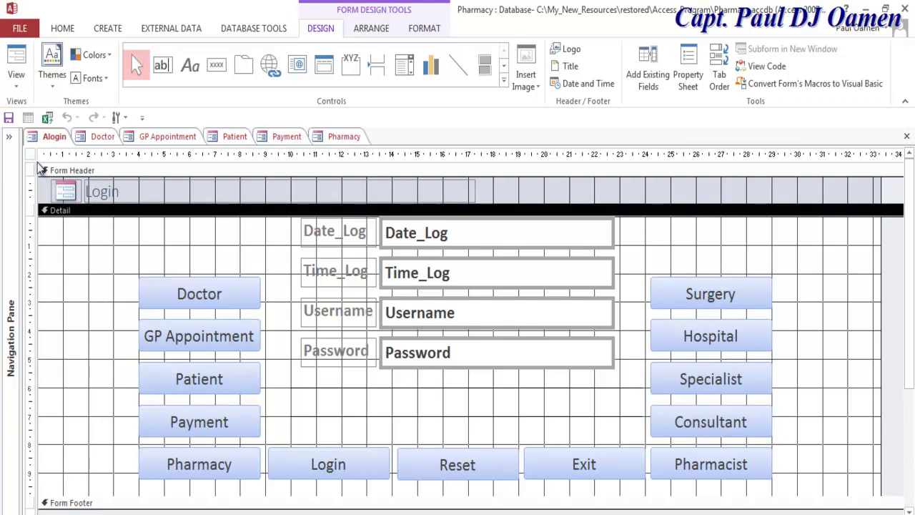
Run Alogin in Form View and log in with the username and password to enable the buttons.
right_click(34, 163)
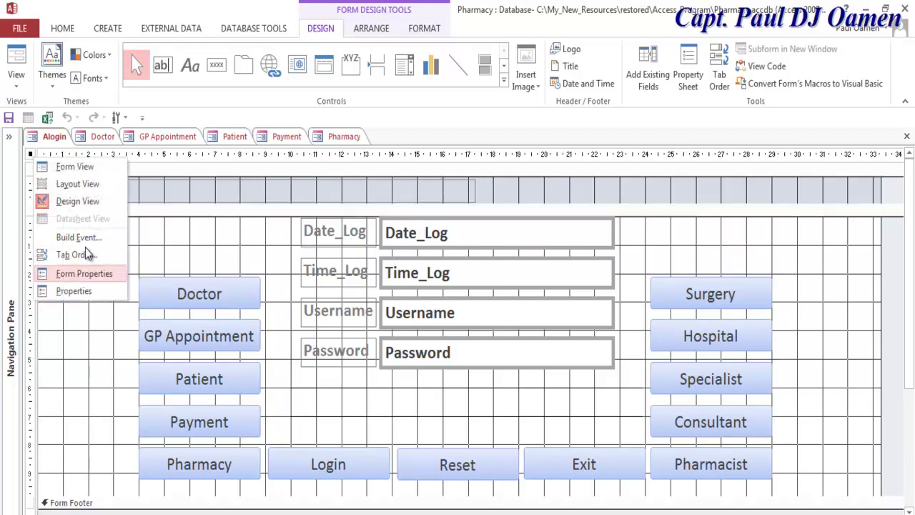
click(83, 171)
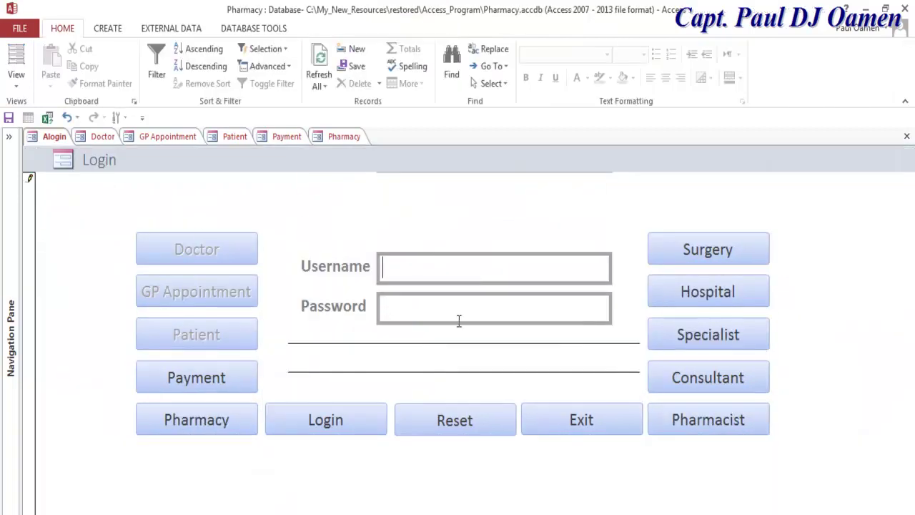
text(paul)
click(459, 320)
text(1234)
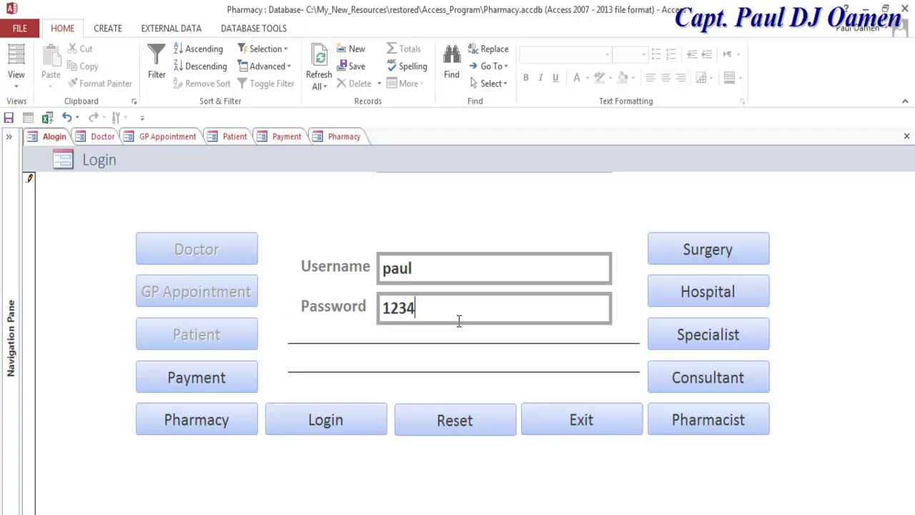
click(327, 429)
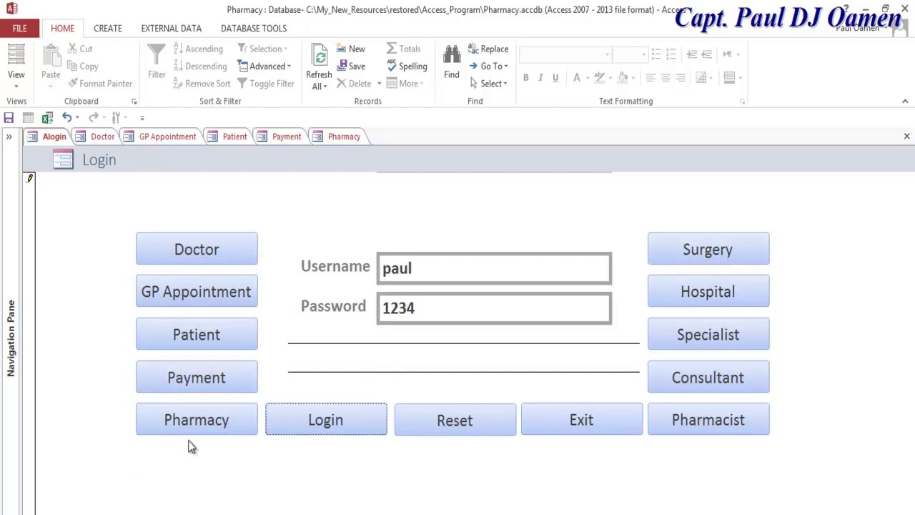
right_click(32, 142)
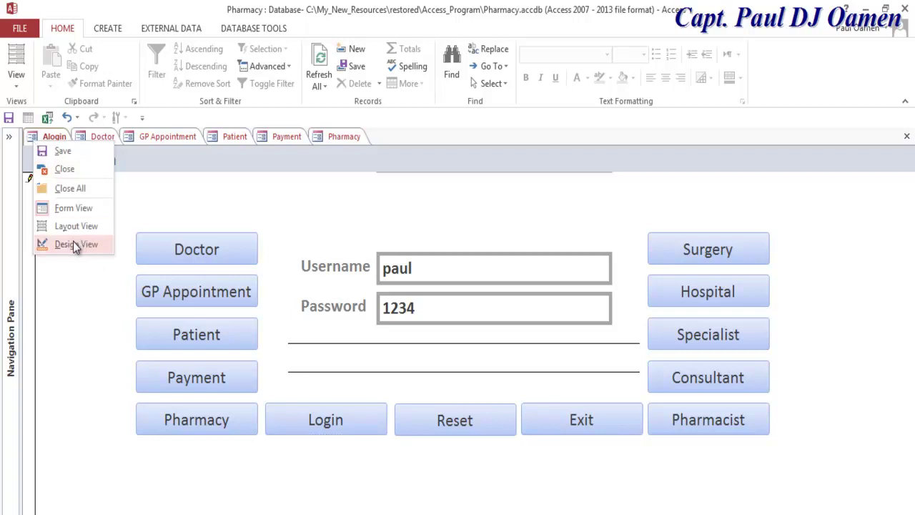
Return the Alogin form to Design View and show the Payment button's properties.
click(74, 243)
click(238, 421)
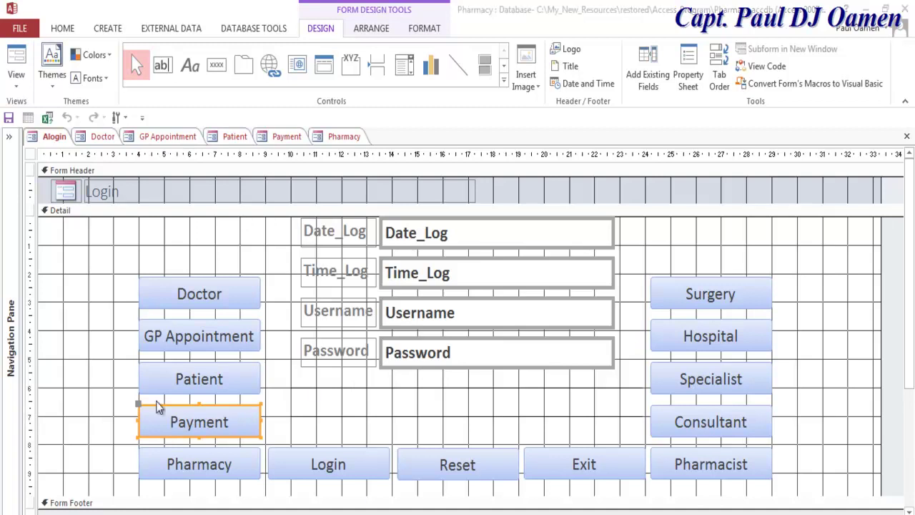
right_click(138, 409)
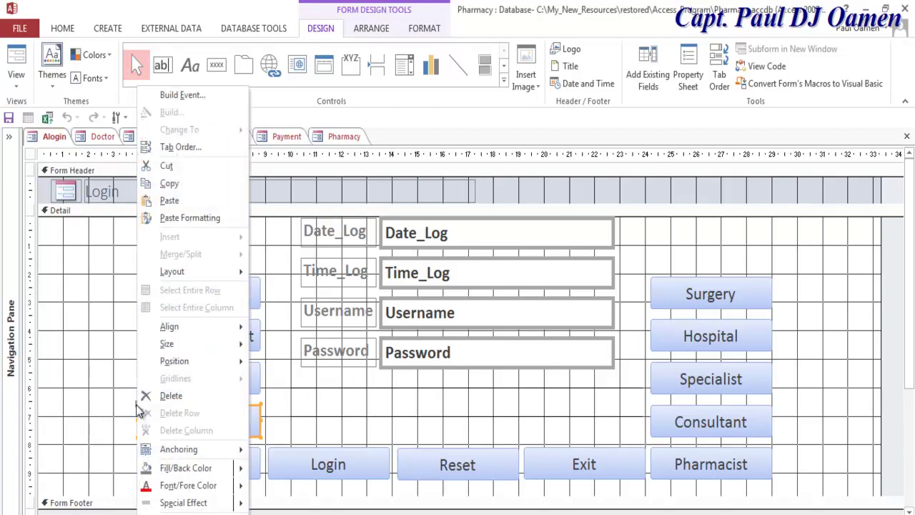
click(178, 512)
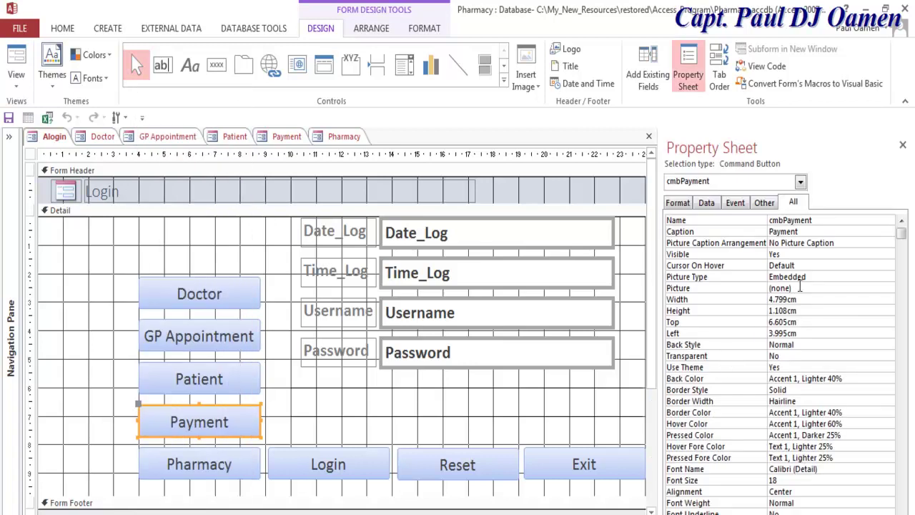
Confirm the button's name is cmbPayment, then open the form's VBA code via Build Event on Detail.
drag(819, 220, 767, 221)
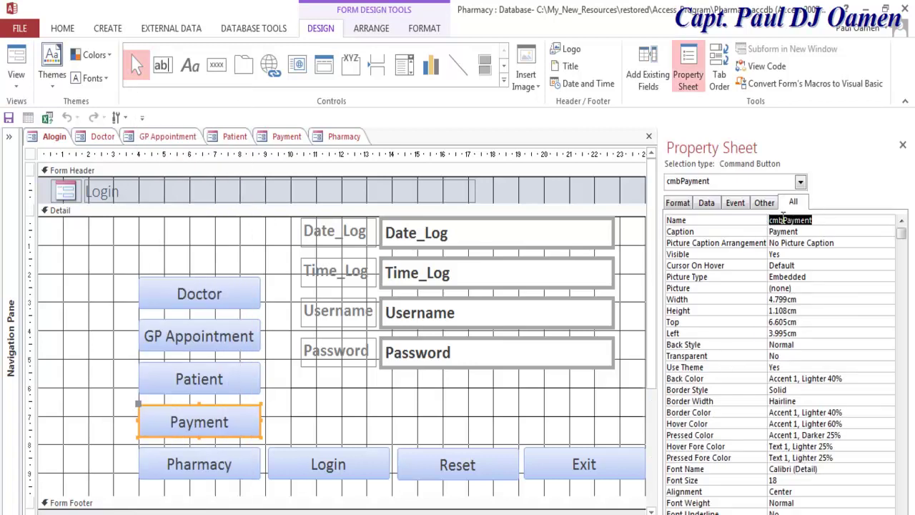
right_click(359, 400)
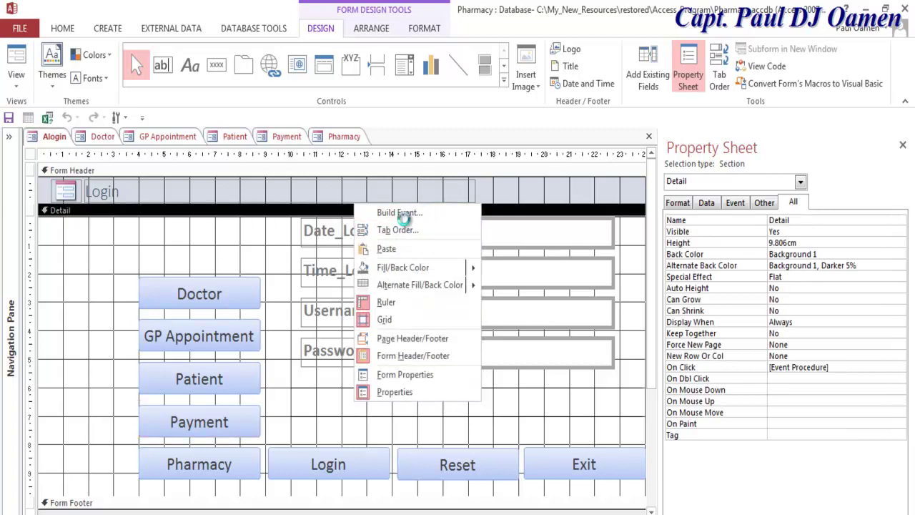
click(413, 213)
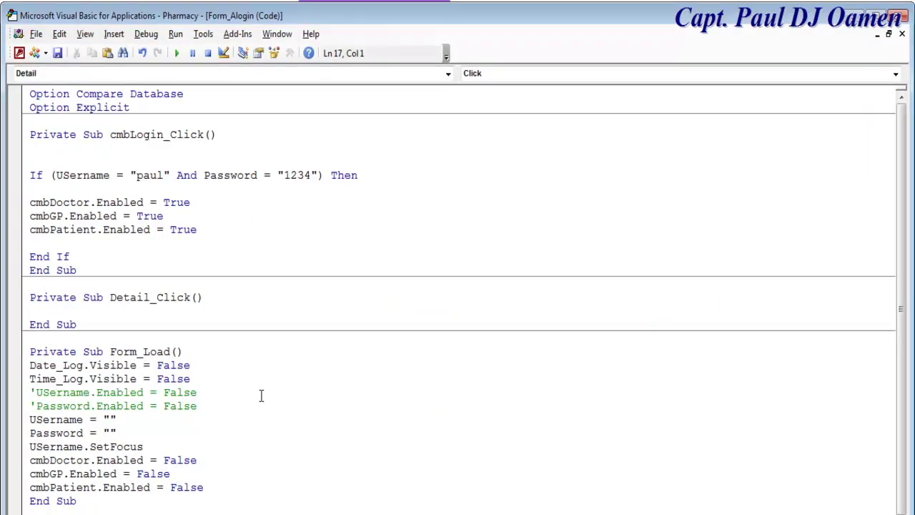
Add cmbPayment.Enabled = True to cmbLogin_Click by pasting the copied .Enabled = True text.
click(121, 247)
text(cmbPayment)
drag(207, 229, 97, 230)
key(ctrl+c)
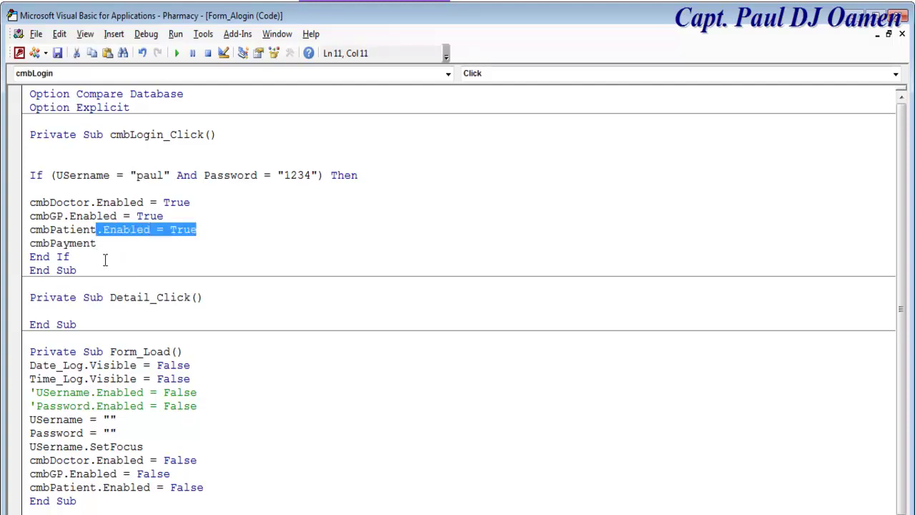
click(108, 244)
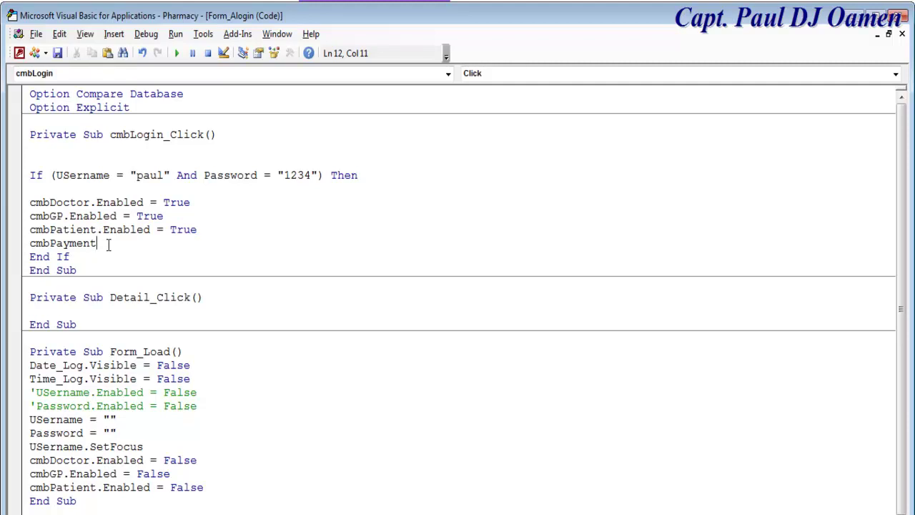
key(ctrl+v)
Copy that line into Form_Load below cmbPatient and change it to cmbPayment.Enabled = False.
drag(201, 243, 29, 245)
key(ctrl+c)
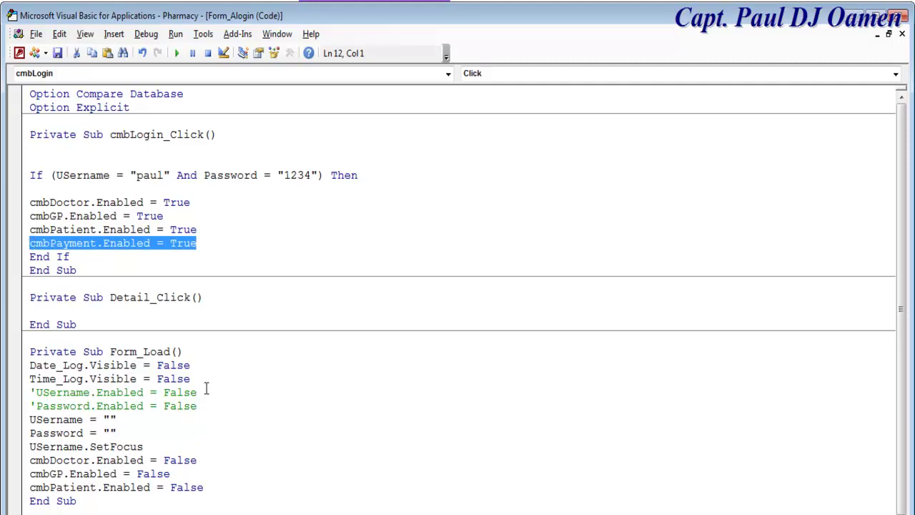
click(220, 488)
key(Return)
key(ctrl+v)
drag(197, 487, 174, 487)
text(false)
click(382, 438)
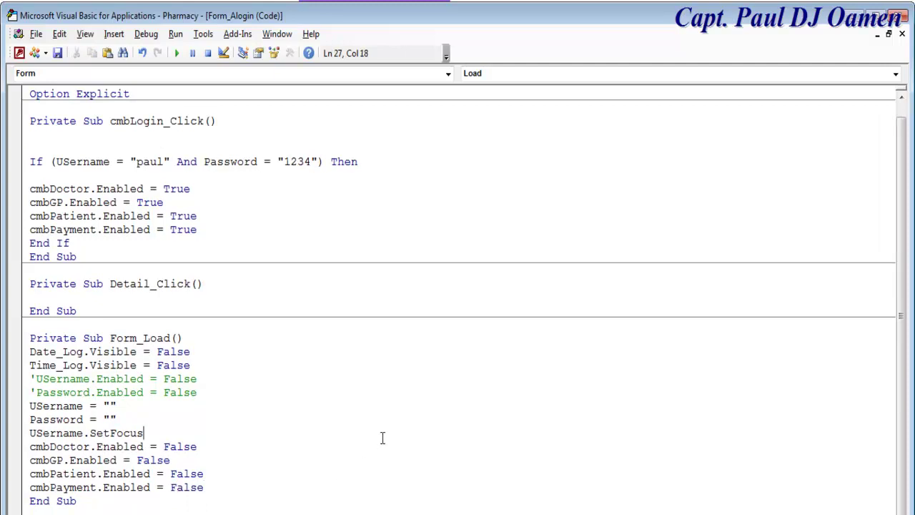
Save all six forms under their existing names, including Doctor and GP Appointment, and expand the Navigation Pane.
click(57, 53)
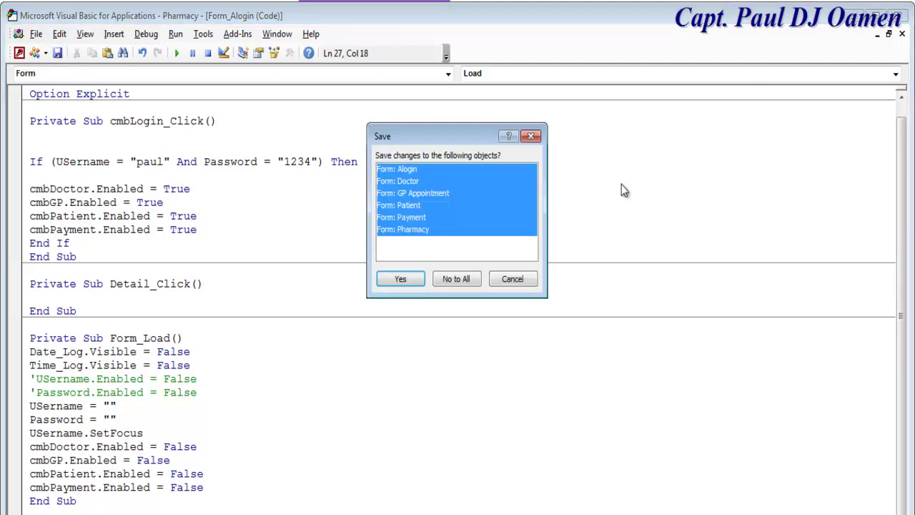
click(410, 279)
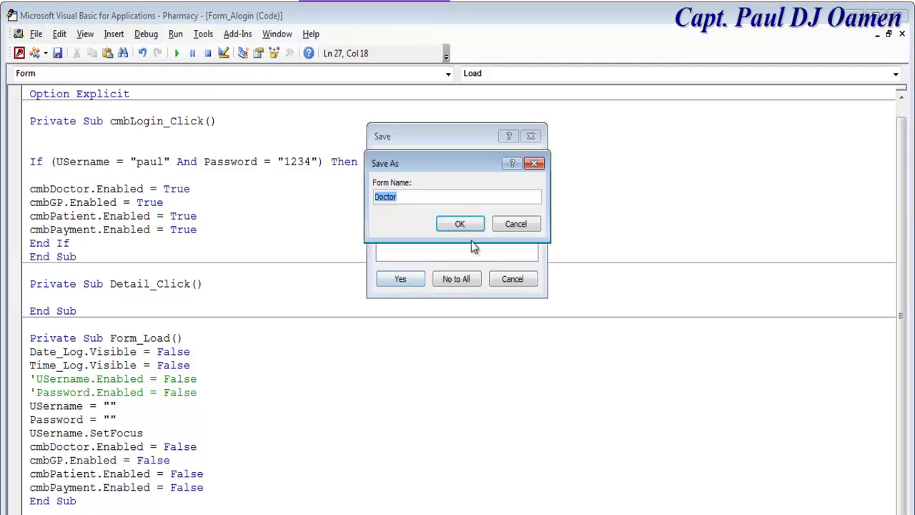
click(462, 225)
click(459, 225)
click(460, 225)
click(460, 225)
click(460, 224)
key(alt+F11)
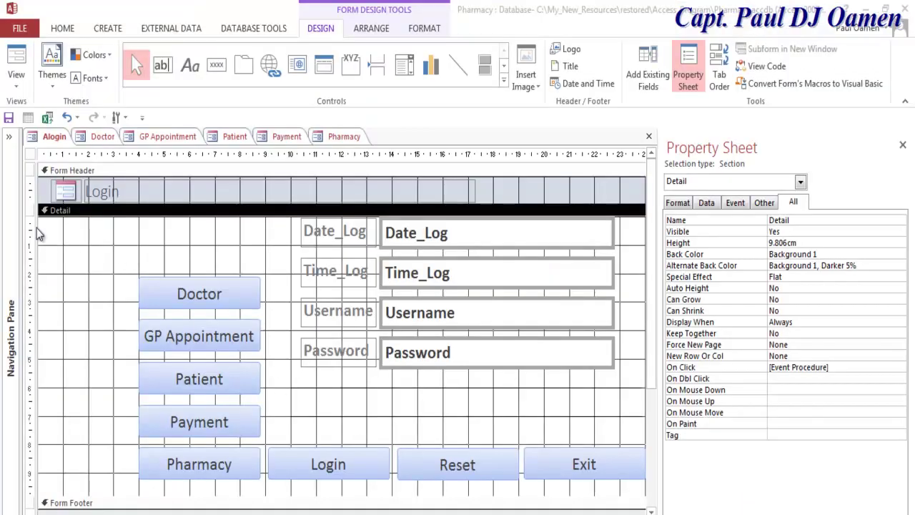
click(9, 137)
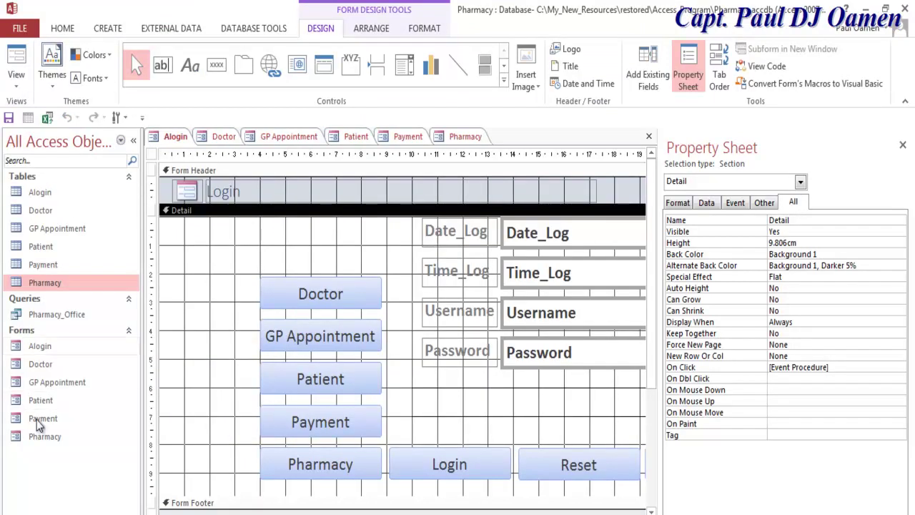